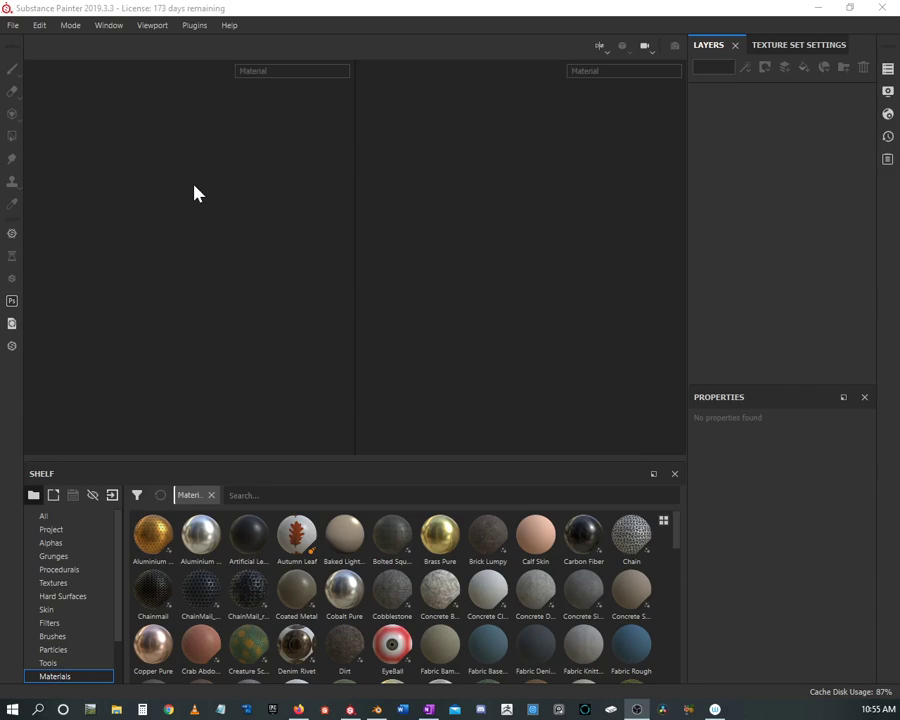
Create a new project from TheThing_baseline_low.fbx in the Thingy folder with the Unreal Engine 4 template, 2048 resolution and DirectX normals.
click(14, 26)
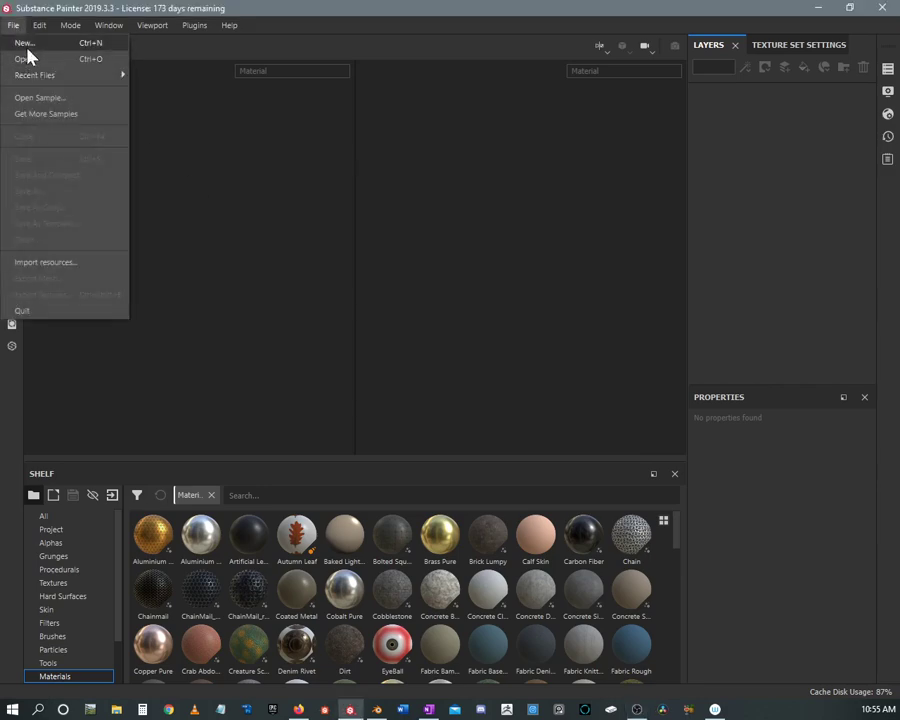
click(33, 44)
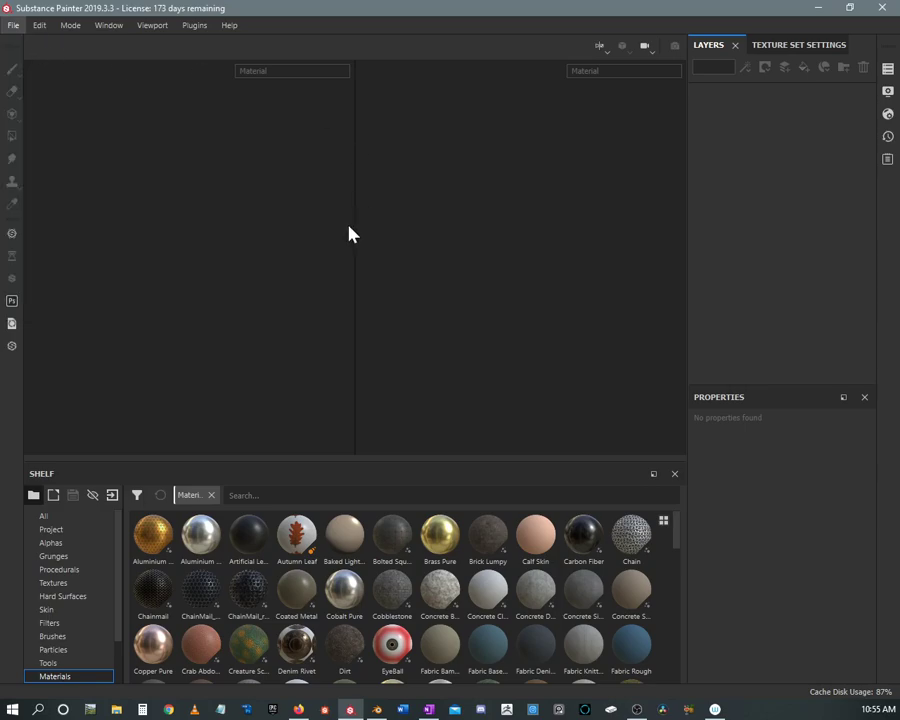
click(584, 209)
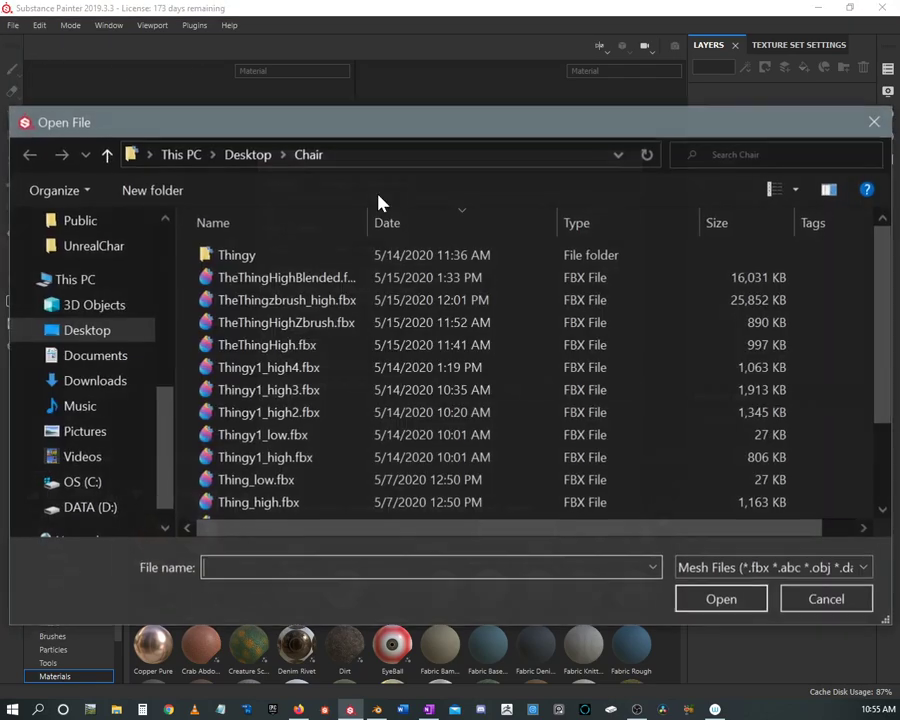
double_click(240, 258)
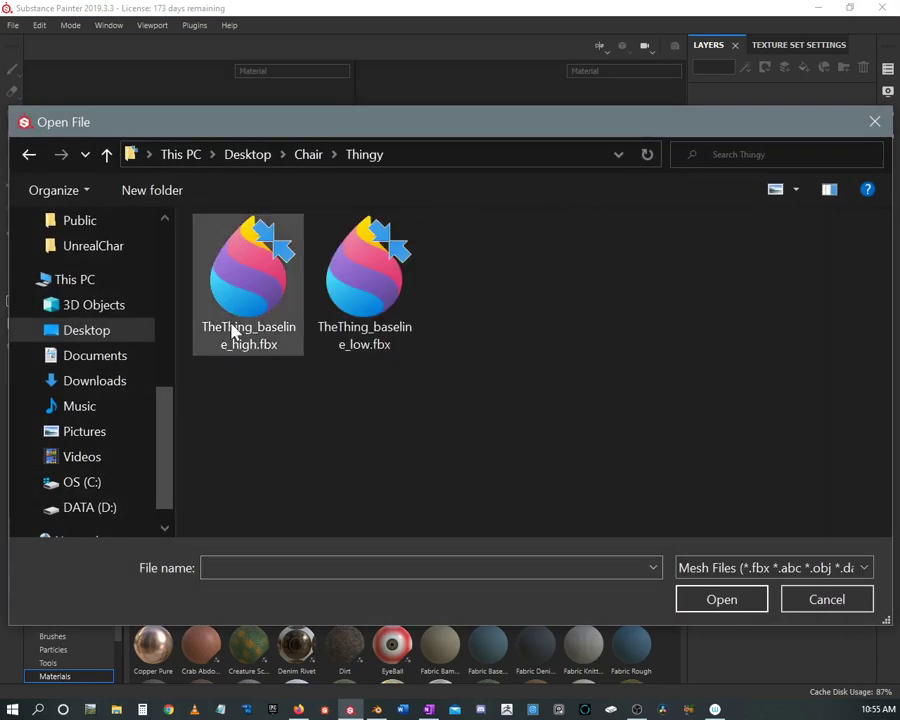
click(358, 271)
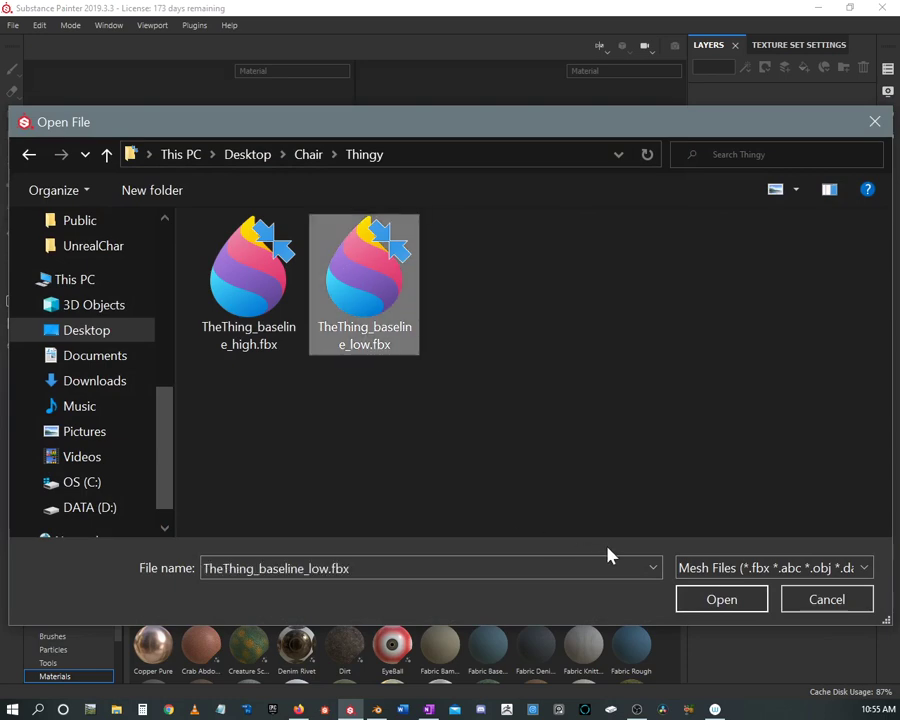
click(714, 602)
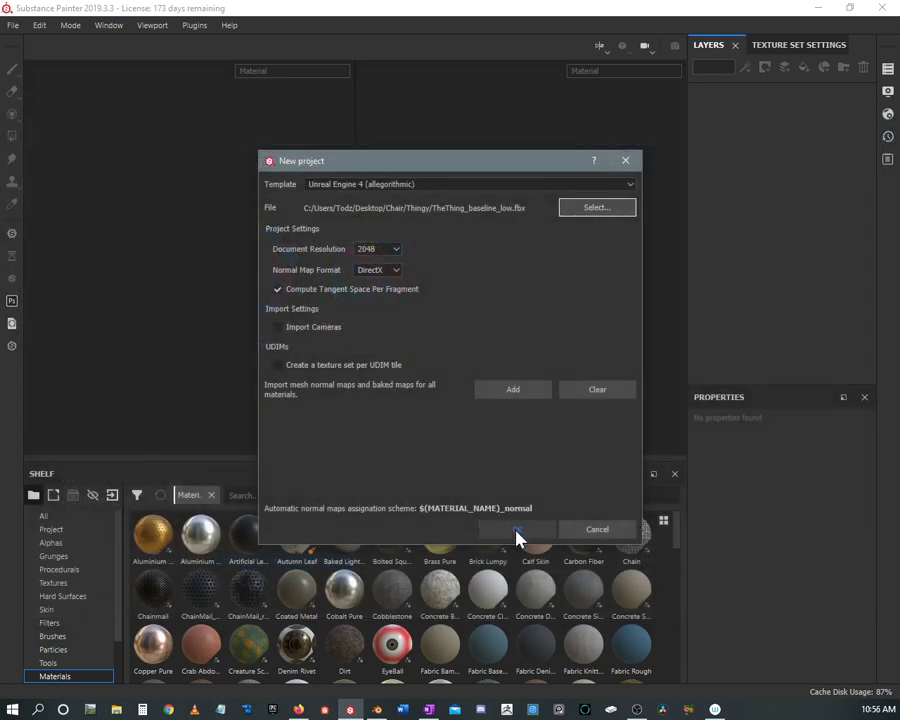
click(516, 531)
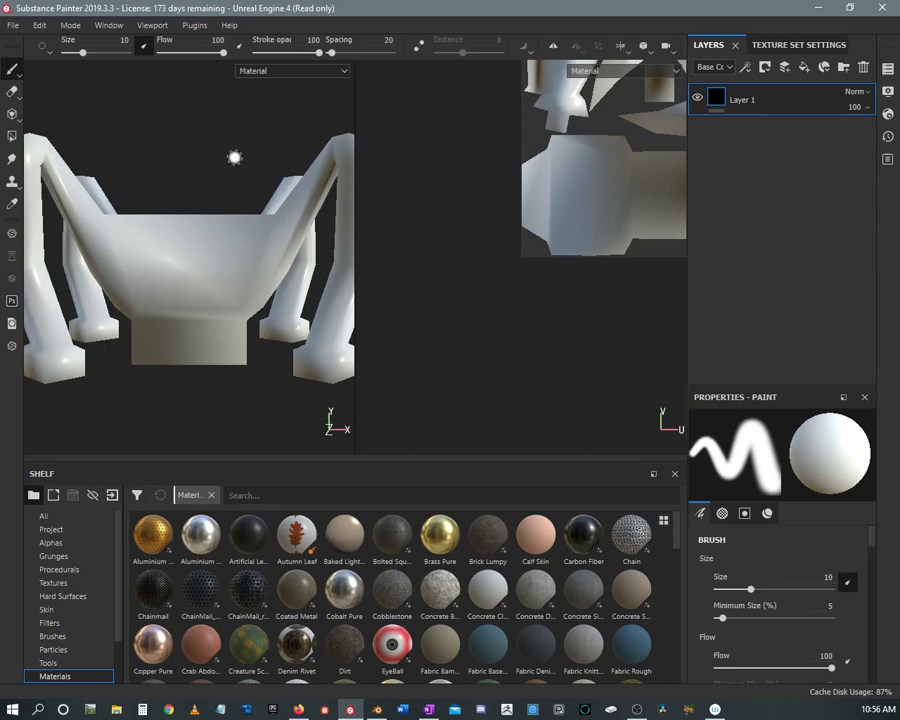
Examine the imported low-poly model's overall shape and smooth shading from several sides under different lighting.
alt+drag(224, 134, 183, 141)
mouse_move(183, 141)
shift+right_down()
mouse_move(172, 124)
mouse_move(181, 139)
shift+right_up()
alt+drag(181, 139, 179, 133)
shift+right_drag(179, 133, 180, 128)
alt+drag(180, 128, 178, 123)
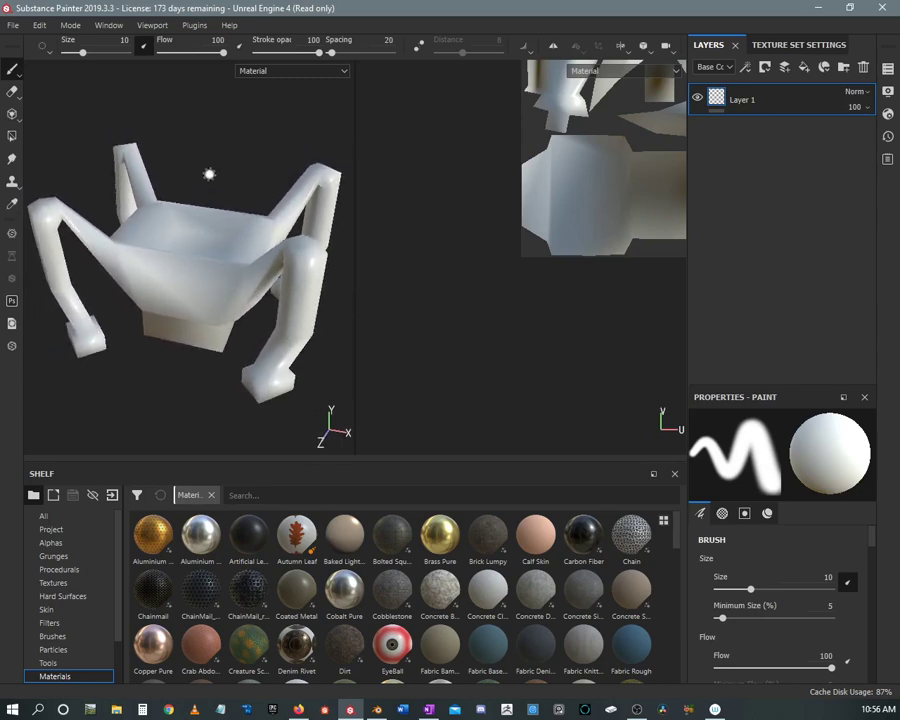
alt+drag(236, 132, 272, 128)
alt+drag(137, 101, 160, 171)
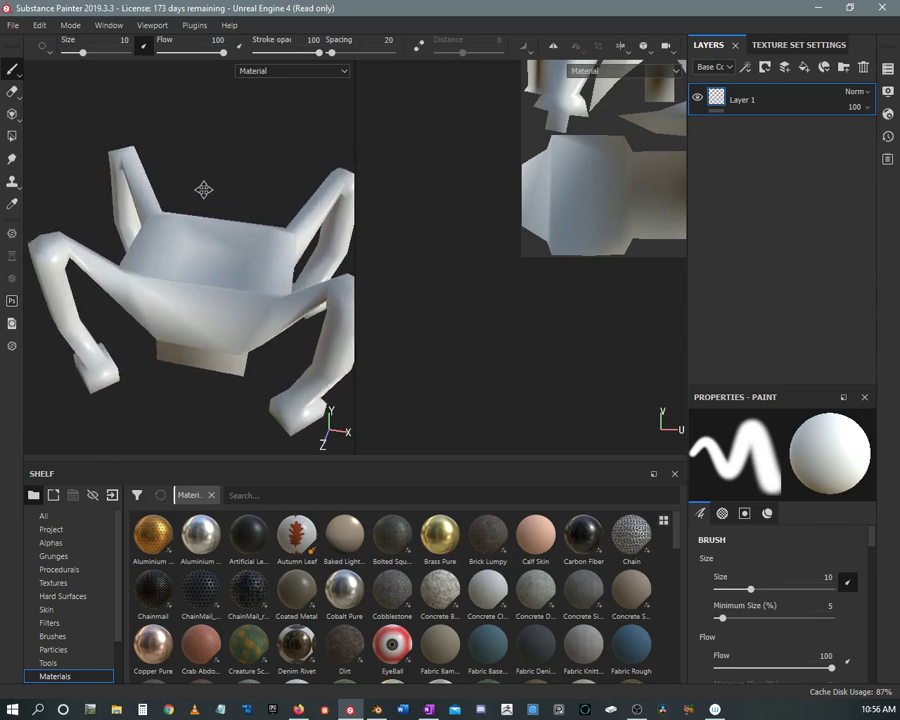
alt+drag(203, 190, 191, 271)
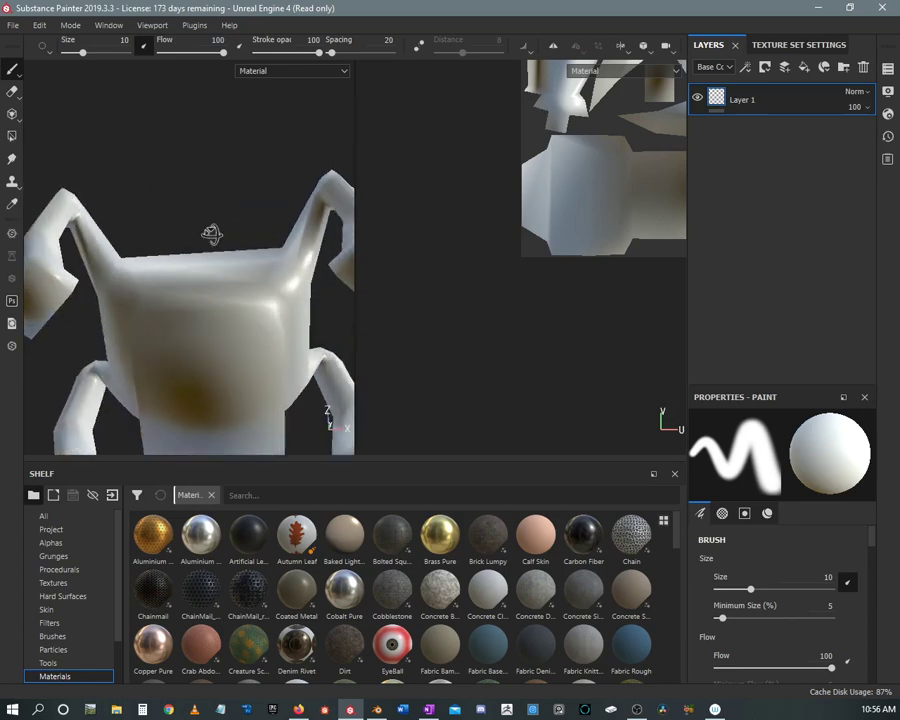
alt+drag(211, 234, 174, 202)
alt+right_drag(174, 202, 171, 187)
alt+middle_drag(171, 187, 177, 163)
alt+right_drag(177, 163, 167, 155)
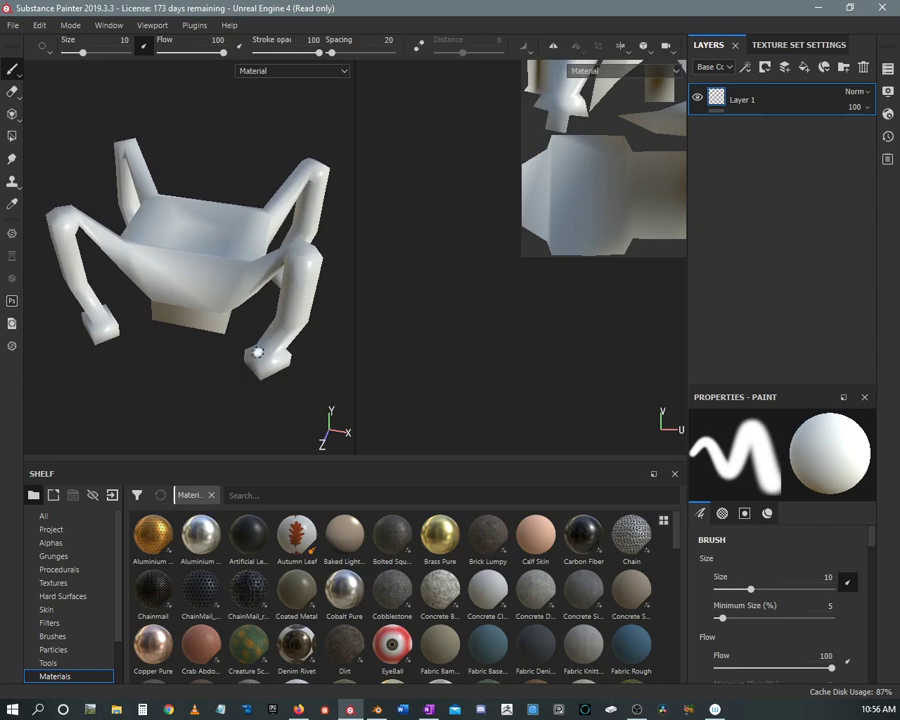
Inspect the low-poly shading up close where the leg joins the body, and return to the whole model.
alt+right_drag(222, 175, 163, 298)
mouse_move(163, 298)
alt+mouse_down()
mouse_move(76, 331)
mouse_move(215, 305)
mouse_move(67, 299)
alt+mouse_up()
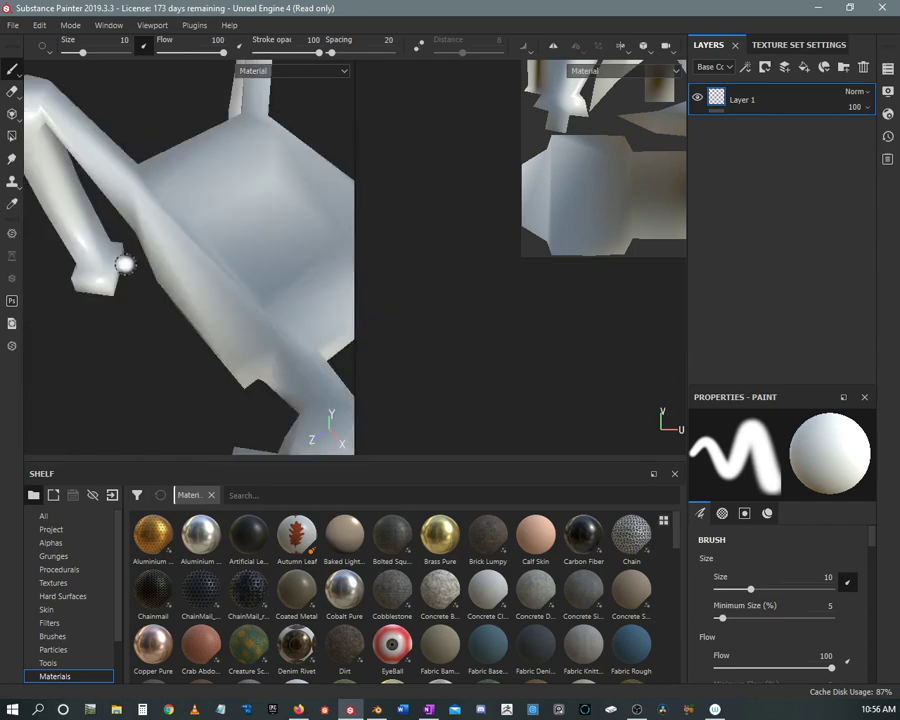
mouse_move(179, 233)
alt+right_down()
mouse_move(177, 275)
mouse_move(135, 275)
alt+right_up()
mouse_move(126, 248)
alt+mouse_down()
mouse_move(213, 285)
mouse_move(199, 319)
mouse_move(193, 297)
mouse_move(193, 362)
alt+mouse_up()
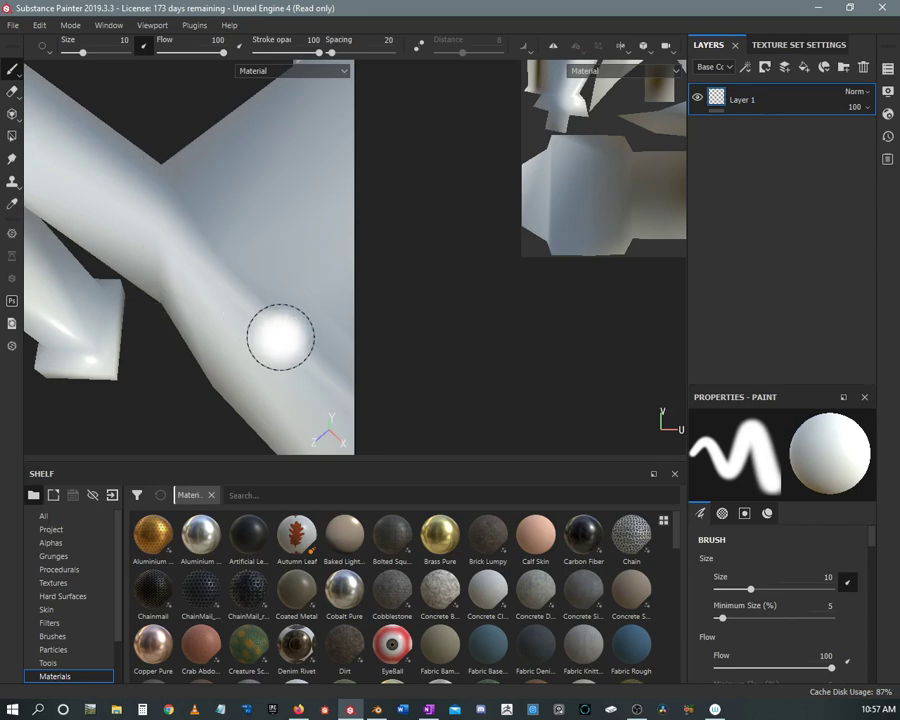
scroll(231, 207, down, 3)
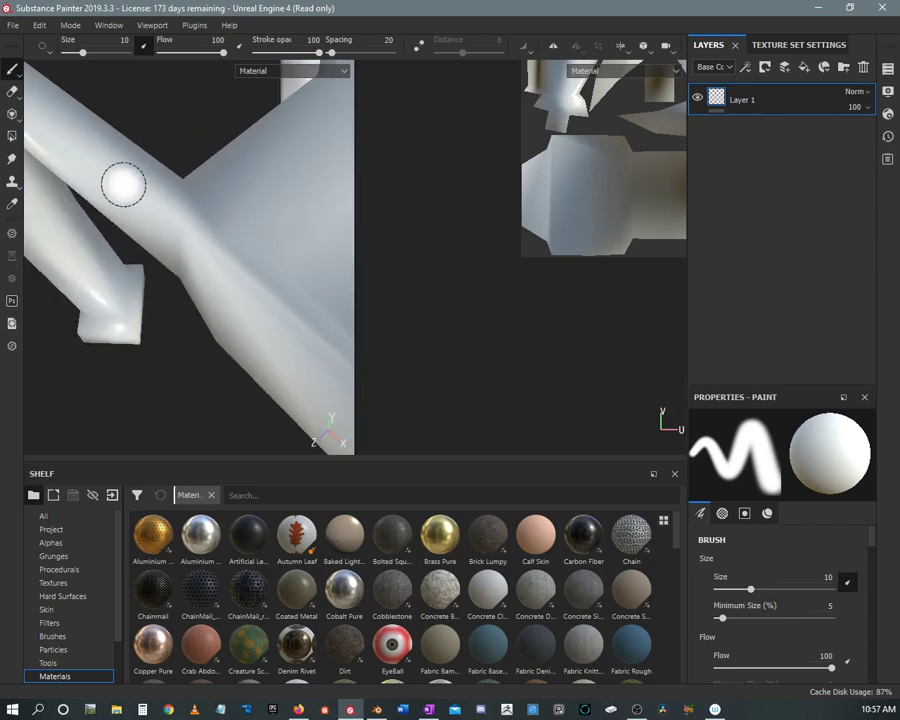
alt+drag(253, 233, 269, 215)
scroll(269, 215, down, 3)
alt+middle_drag(215, 190, 76, 161)
alt+drag(76, 161, 165, 176)
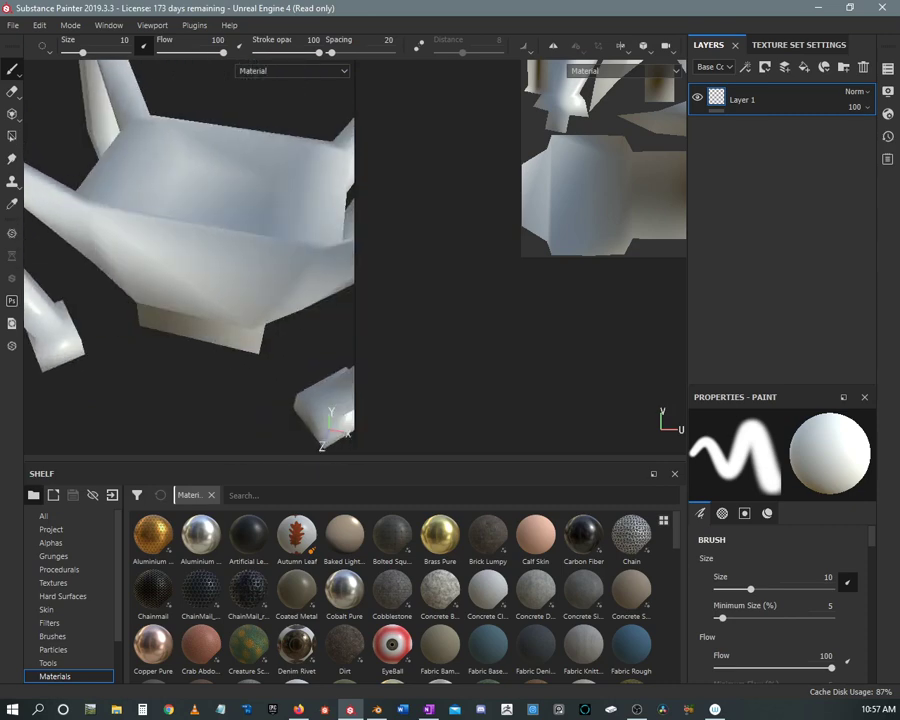
scroll(165, 176, down, 2)
alt+middle_drag(176, 172, 197, 171)
scroll(190, 172, down, 2)
mouse_move(158, 180)
alt+mouse_down()
mouse_move(131, 165)
mouse_move(145, 208)
mouse_move(157, 207)
mouse_move(143, 203)
mouse_move(125, 157)
mouse_move(133, 185)
mouse_move(181, 206)
alt+mouse_up()
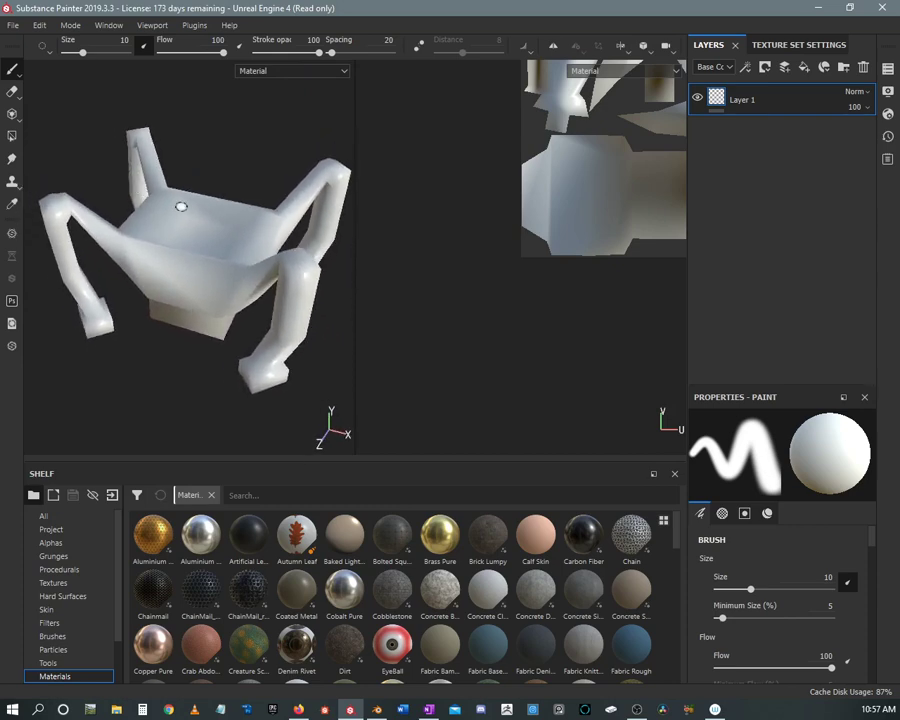
Open the mesh map baking settings for the texture set and set the output size to 4096.
click(777, 46)
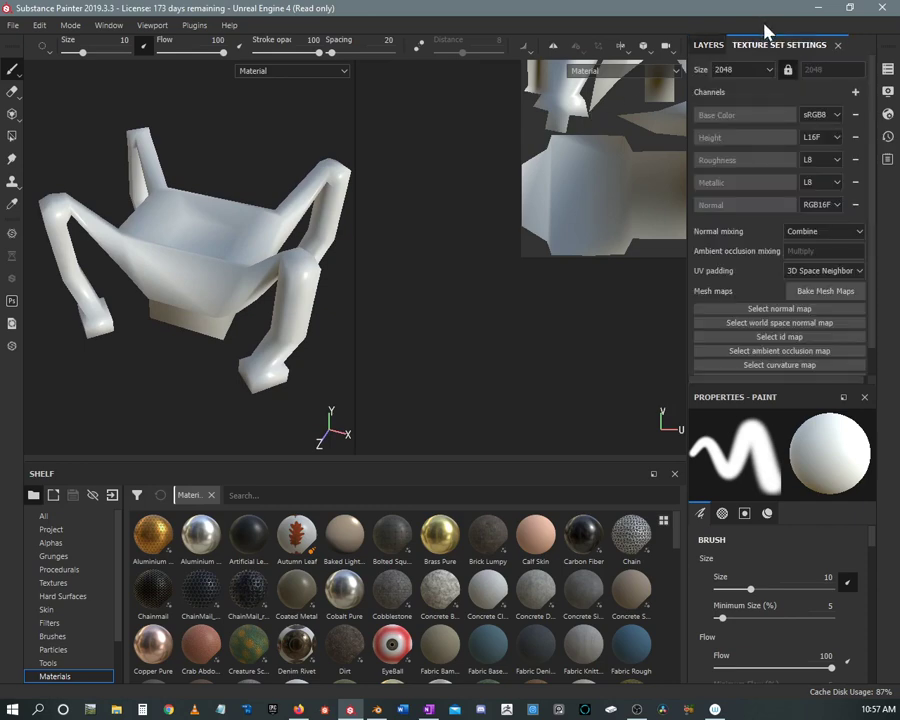
click(826, 292)
drag(440, 69, 441, 54)
click(435, 104)
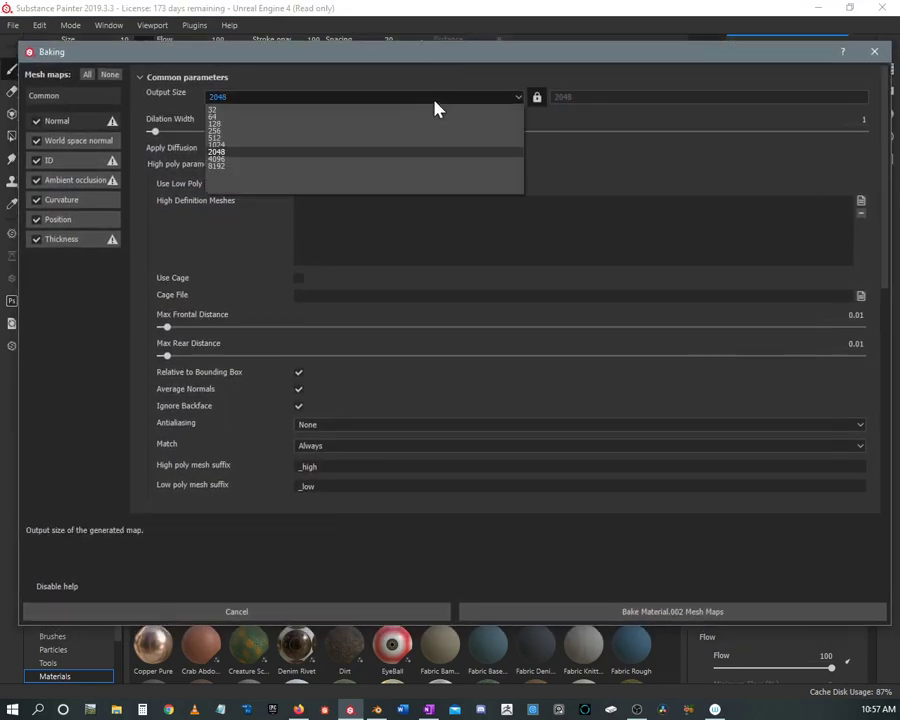
click(237, 160)
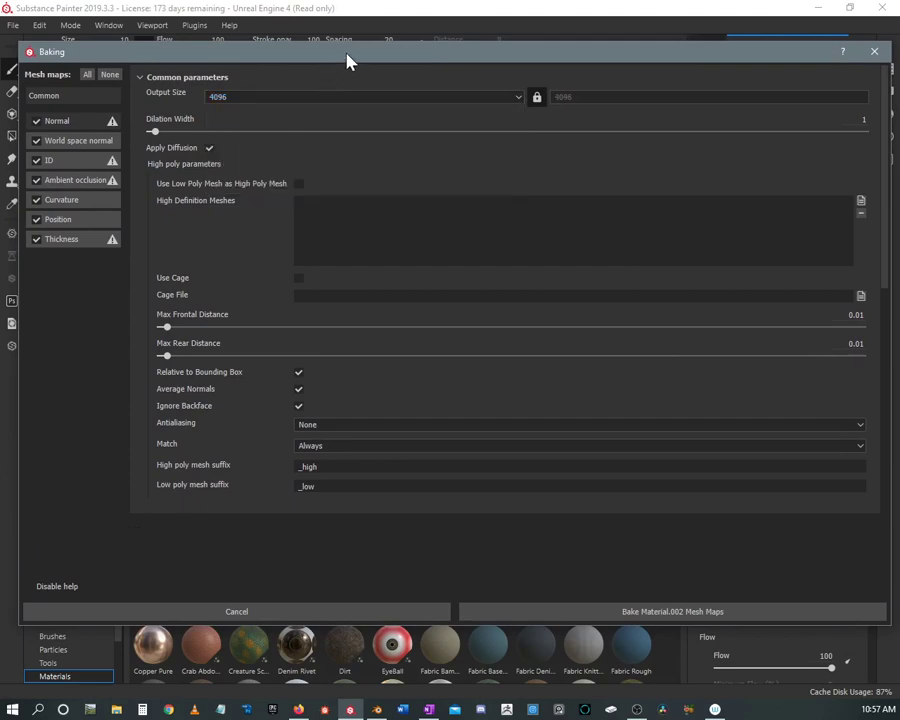
drag(347, 60, 348, 54)
Load TheThing_baseline_high.fbx as the high definition mesh and bake all mesh maps for Material.002.
scroll(578, 470, down, 5)
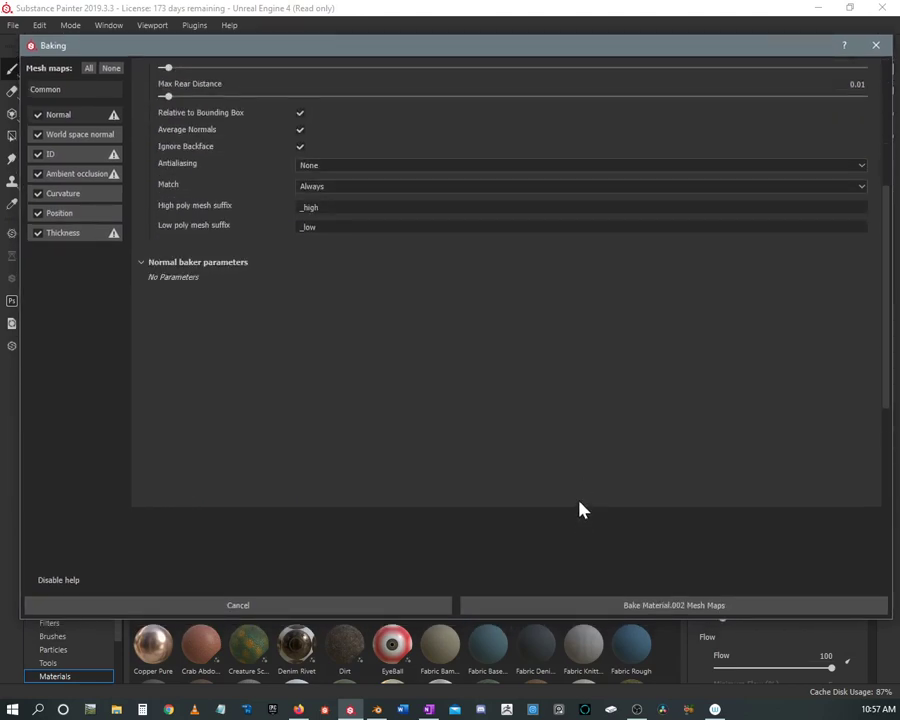
scroll(560, 490, up, 4)
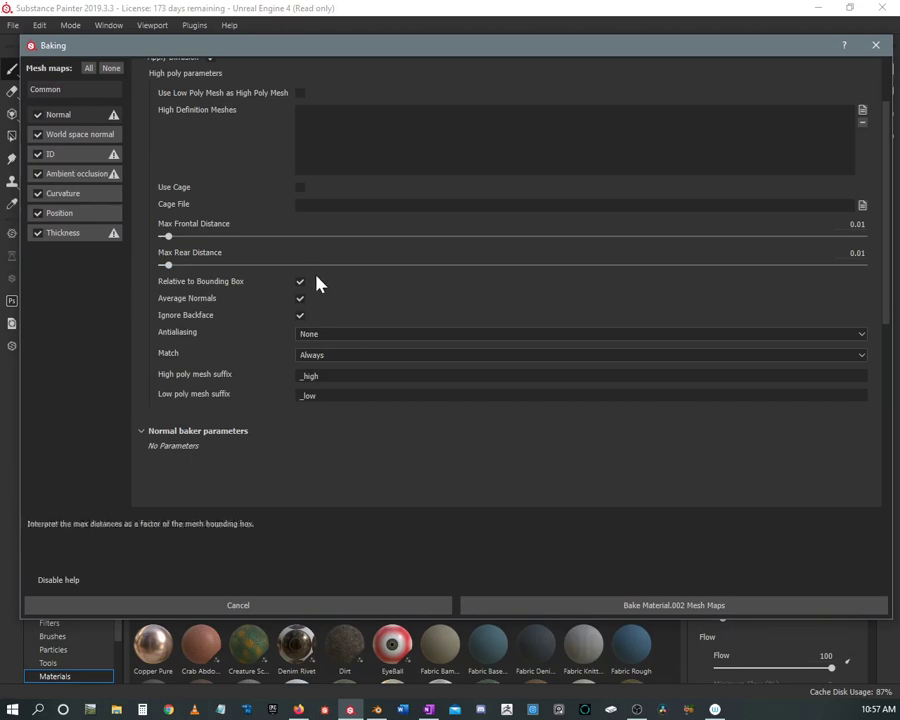
scroll(888, 262, up, 3)
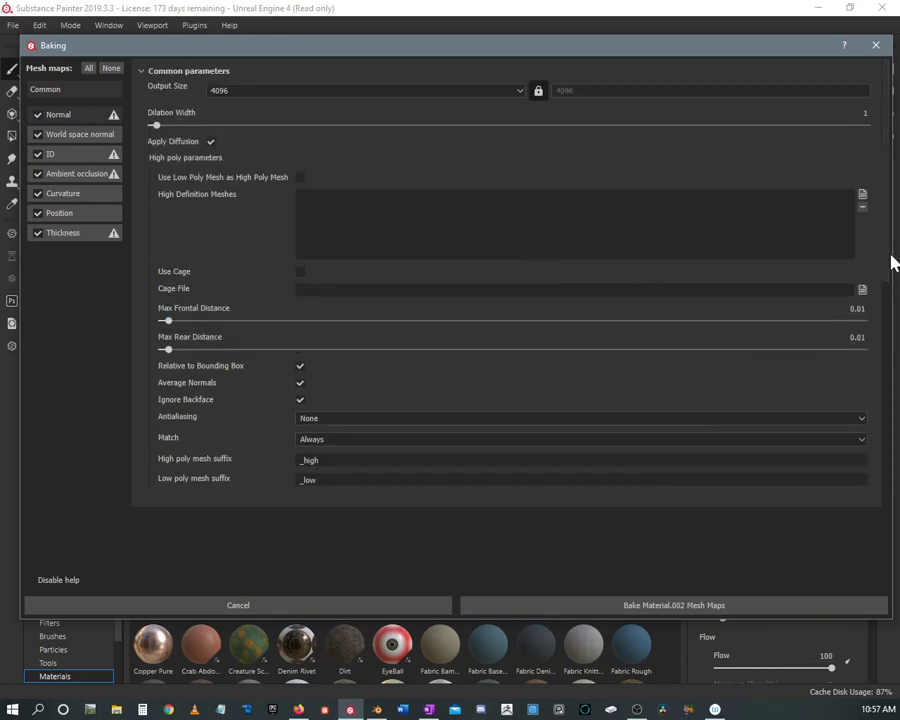
click(862, 196)
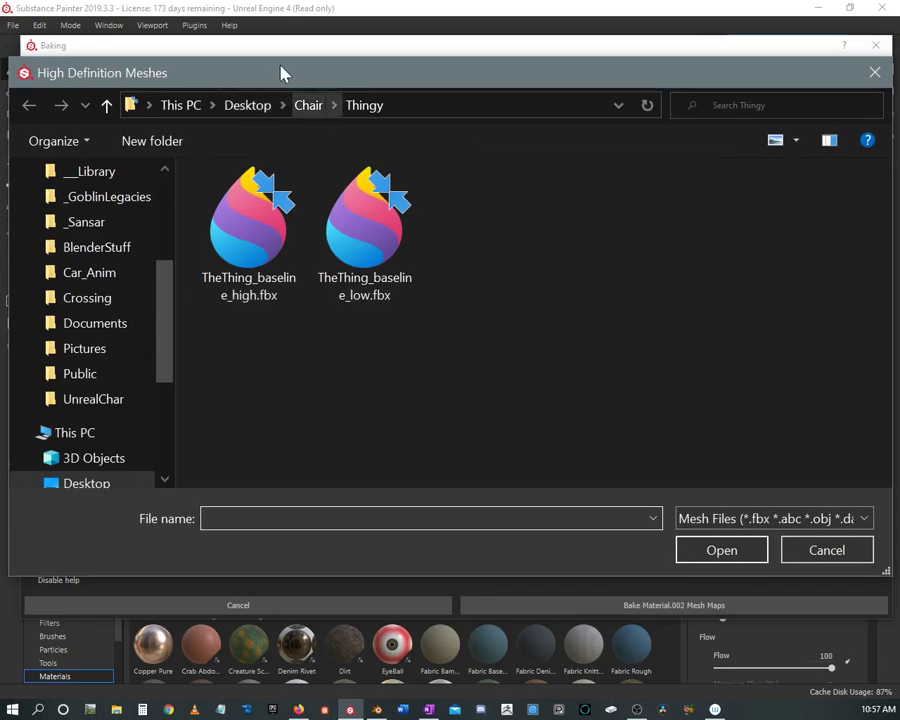
click(379, 233)
click(249, 228)
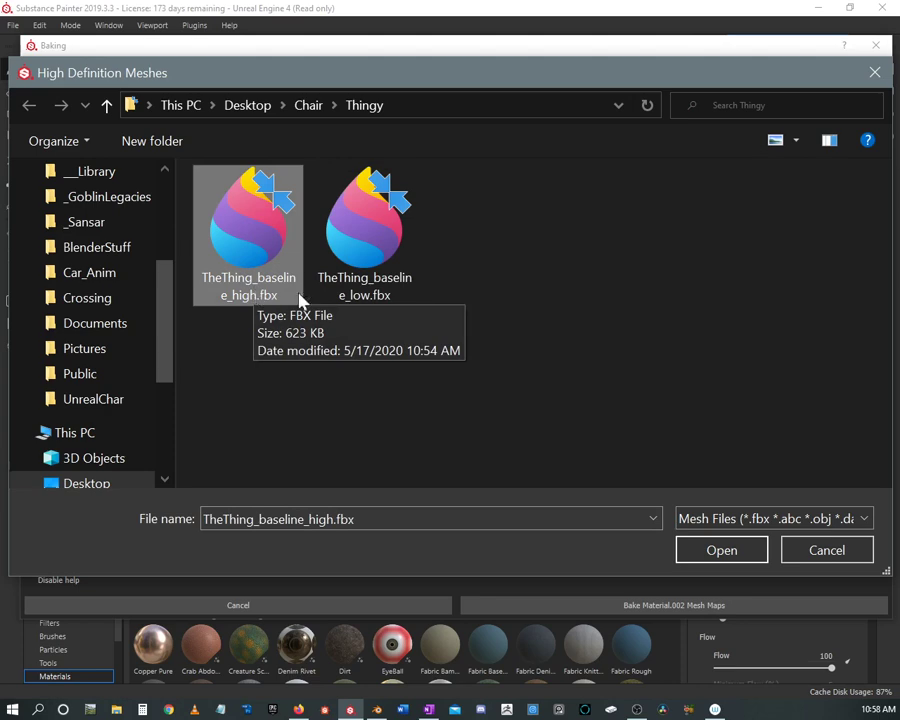
click(737, 556)
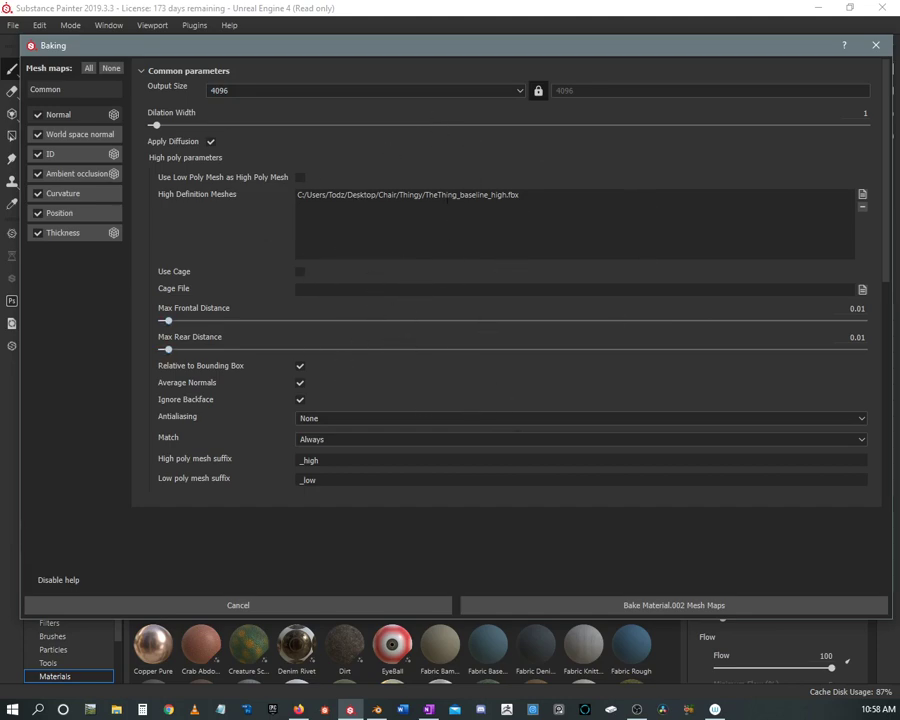
click(624, 604)
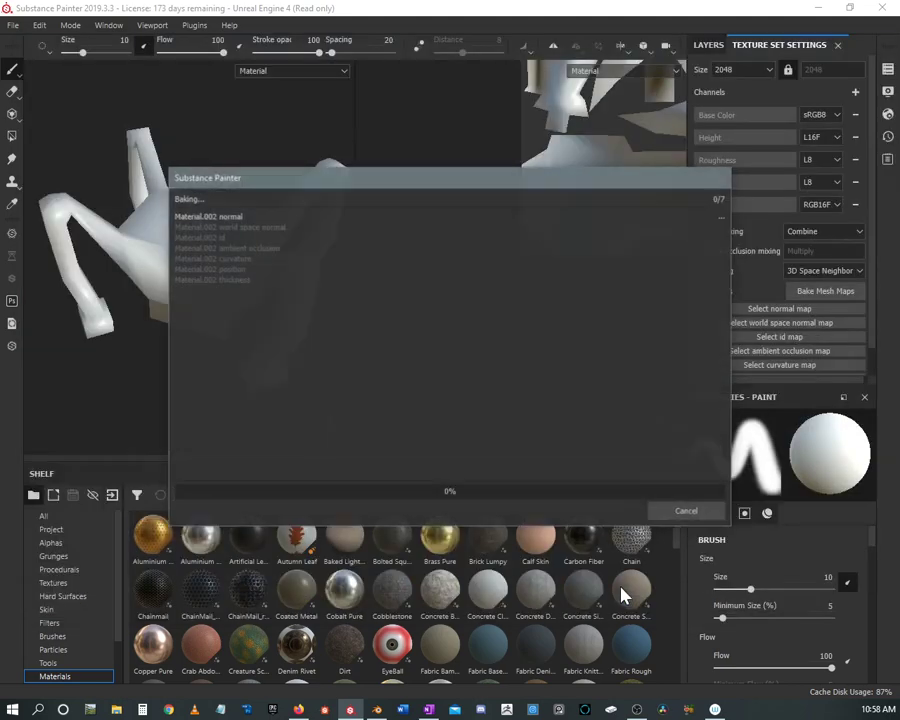
drag(408, 186, 503, 137)
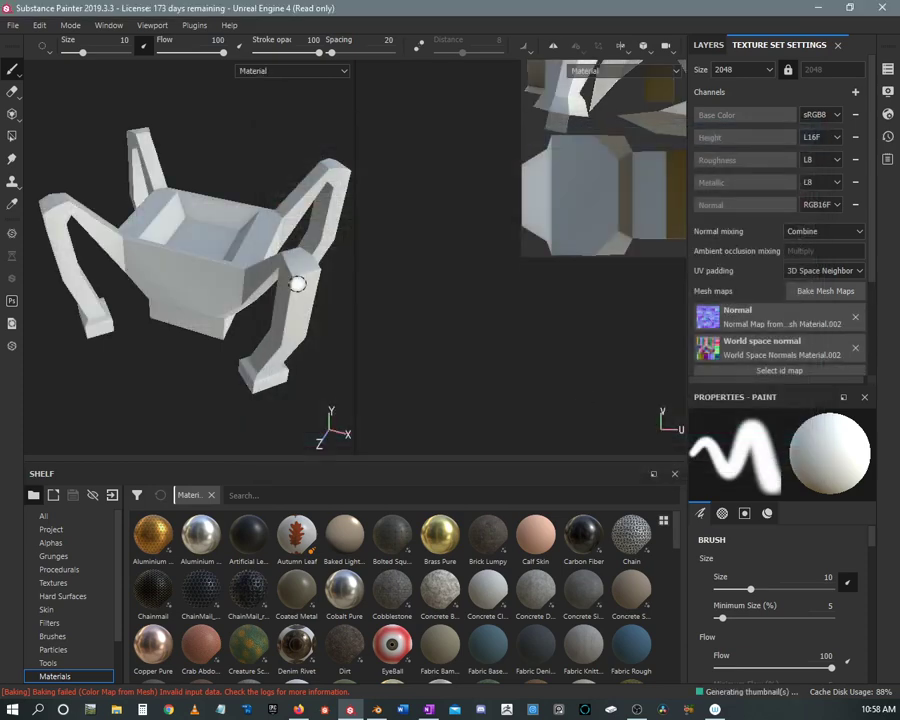
Inspect the baked edges and flat faces up close on the body's rim, corners and legs.
alt+right_drag(206, 243, 209, 309)
alt+middle_drag(209, 309, 287, 237)
alt+right_drag(287, 237, 128, 398)
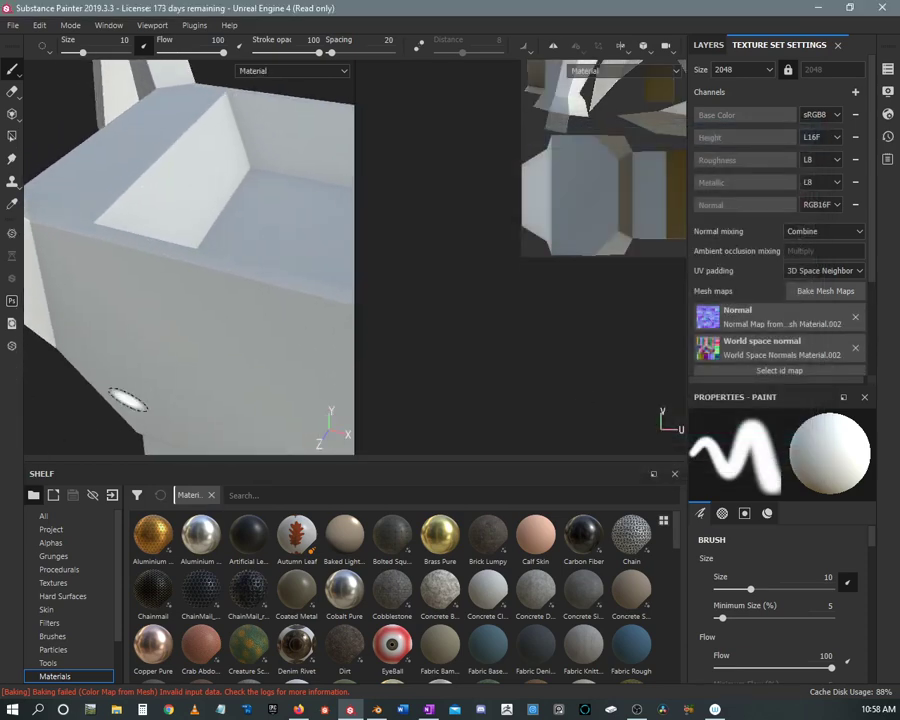
alt+drag(128, 398, 227, 281)
mouse_move(227, 281)
alt+right_down()
mouse_move(165, 325)
mouse_move(200, 354)
mouse_move(178, 374)
alt+right_up()
mouse_move(178, 374)
alt+middle_down()
mouse_move(219, 384)
mouse_move(211, 410)
alt+middle_up()
mouse_move(211, 410)
alt+mouse_down()
mouse_move(185, 356)
mouse_move(197, 383)
mouse_move(207, 338)
mouse_move(167, 235)
alt+mouse_up()
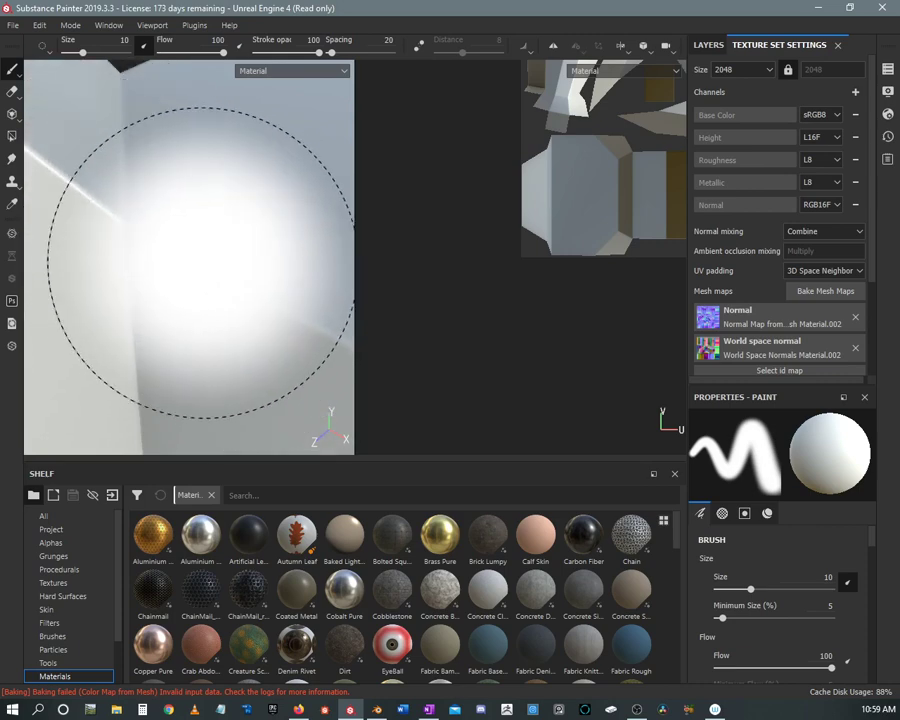
mouse_move(214, 276)
alt+mouse_down()
mouse_move(135, 246)
mouse_move(174, 254)
mouse_move(172, 230)
mouse_move(122, 165)
mouse_move(190, 235)
mouse_move(209, 396)
mouse_move(165, 332)
mouse_move(139, 319)
mouse_move(181, 326)
mouse_move(199, 301)
mouse_move(179, 283)
mouse_move(135, 372)
mouse_move(184, 392)
mouse_move(120, 270)
mouse_move(171, 301)
mouse_move(212, 304)
alt+mouse_up()
scroll(293, 315, down, 5)
alt+right_drag(205, 297, 177, 307)
alt+middle_drag(205, 305, 225, 338)
alt+right_drag(225, 338, 44, 211)
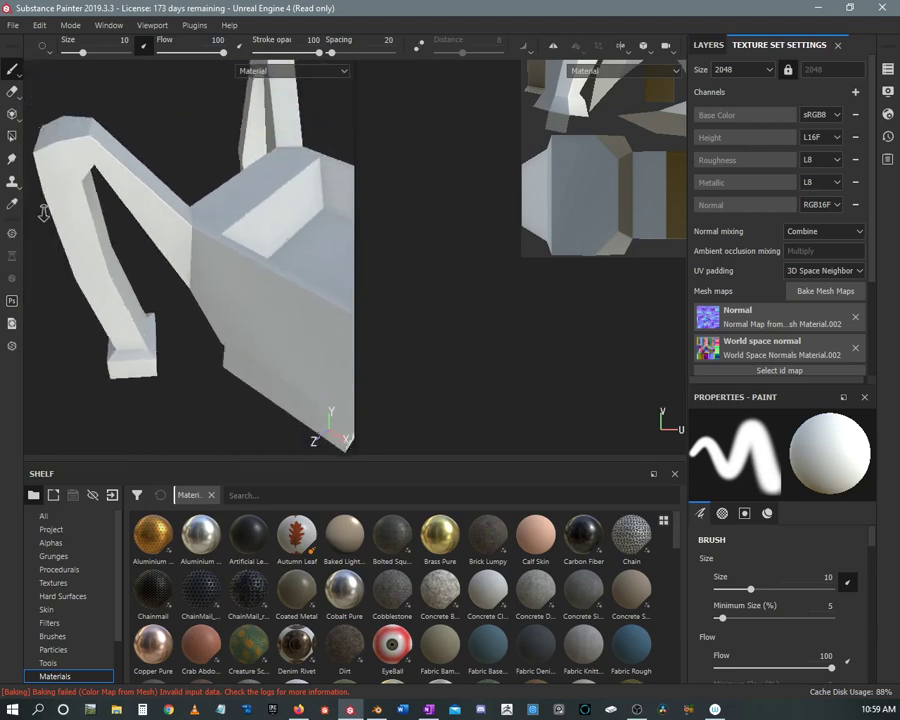
alt+drag(200, 280, 281, 315)
alt+middle_drag(281, 315, 193, 251)
alt+right_drag(193, 251, 184, 242)
mouse_move(184, 242)
alt+mouse_down()
mouse_move(195, 327)
mouse_move(185, 287)
mouse_move(209, 261)
mouse_move(186, 254)
mouse_move(203, 241)
mouse_move(207, 297)
mouse_move(188, 261)
mouse_move(157, 255)
mouse_move(187, 267)
mouse_move(183, 231)
mouse_move(190, 233)
alt+mouse_up()
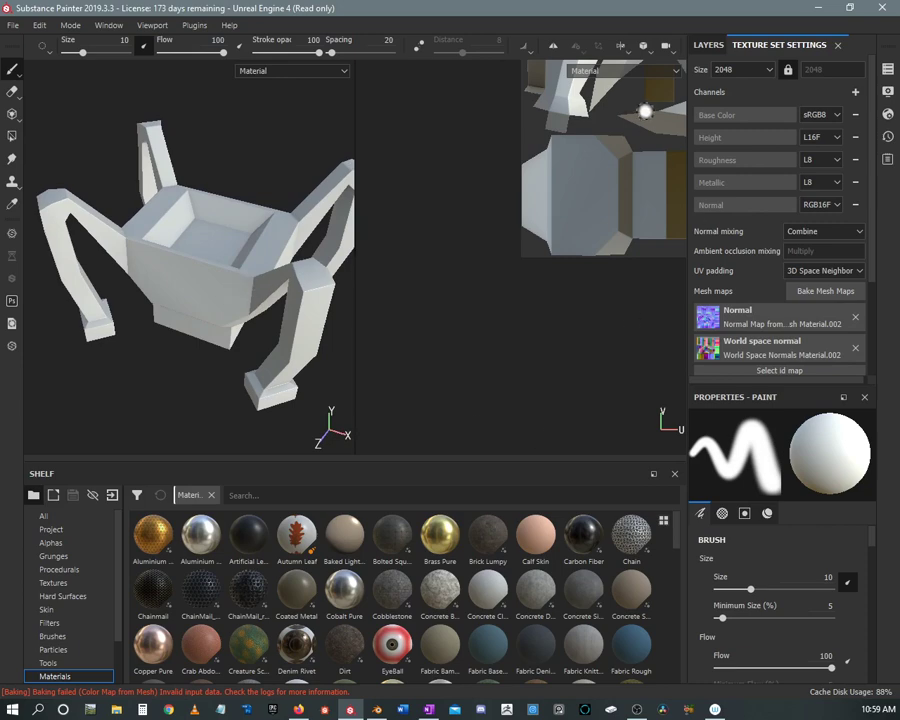
Show the layer stack and examine the whole baked model from different angles and under changed lighting.
click(708, 45)
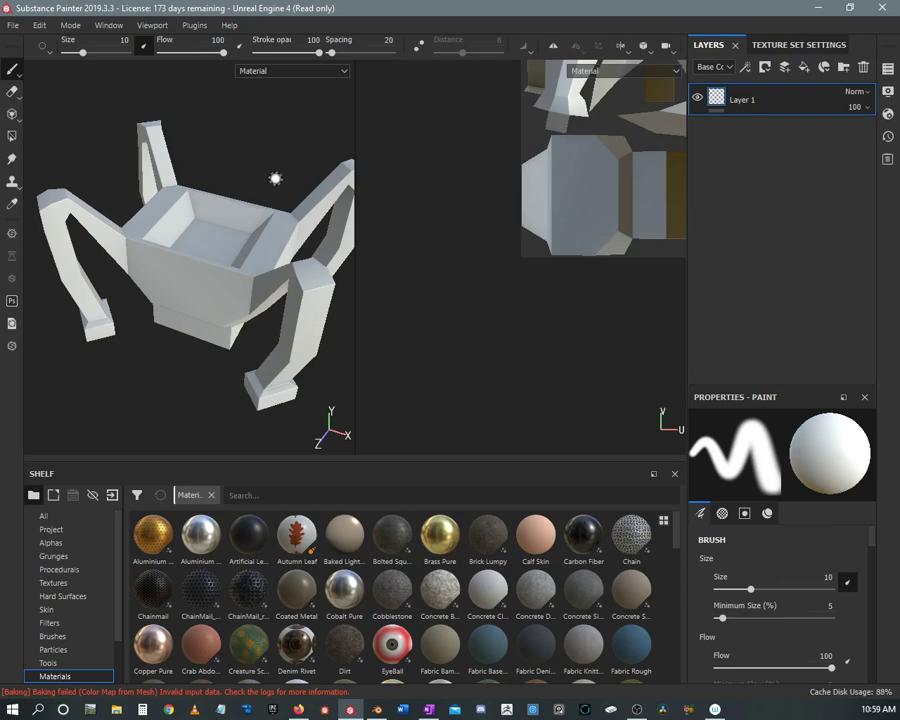
alt+drag(274, 178, 258, 171)
shift+right_drag(258, 171, 265, 171)
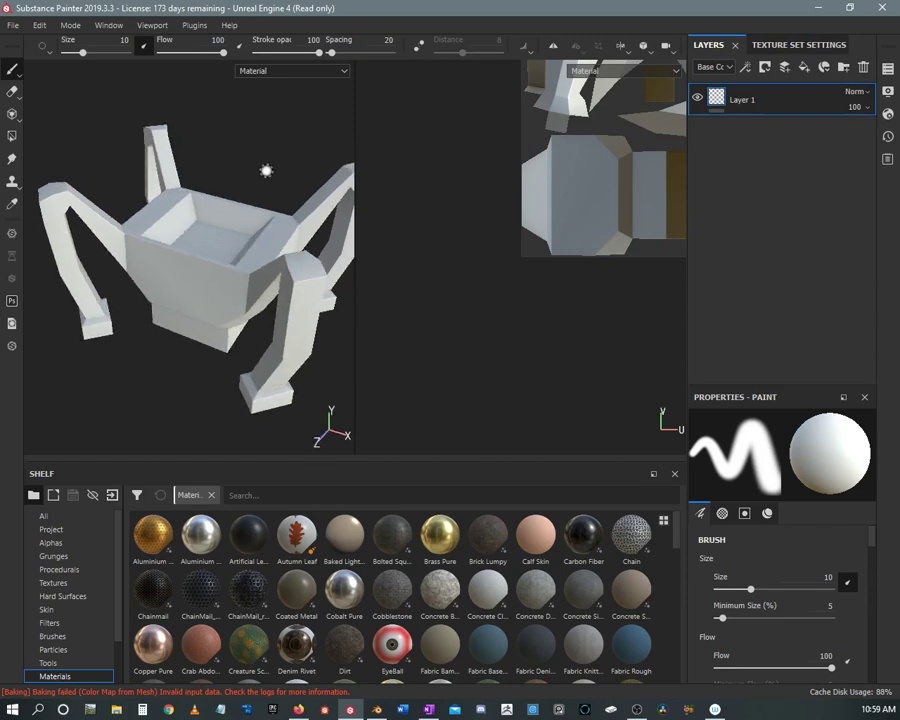
alt+middle_drag(265, 171, 243, 164)
alt+right_drag(243, 164, 252, 213)
alt+middle_drag(249, 180, 243, 177)
alt+drag(243, 177, 222, 172)
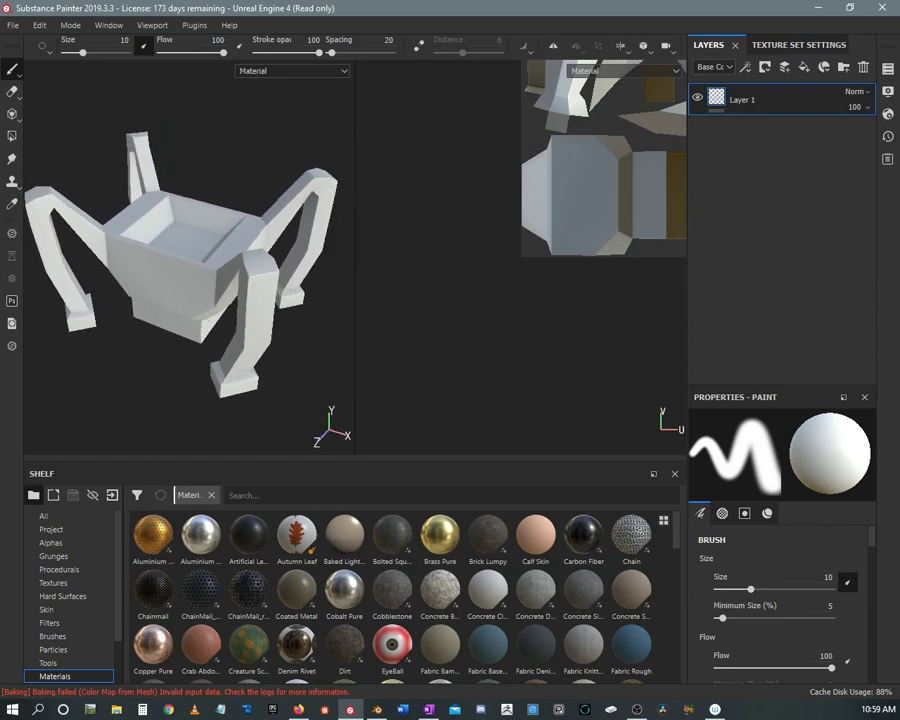
shift+right_drag(222, 172, 211, 155)
alt+middle_drag(211, 155, 224, 155)
alt+right_drag(224, 155, 221, 163)
alt+drag(221, 163, 211, 147)
alt+middle_drag(211, 147, 199, 145)
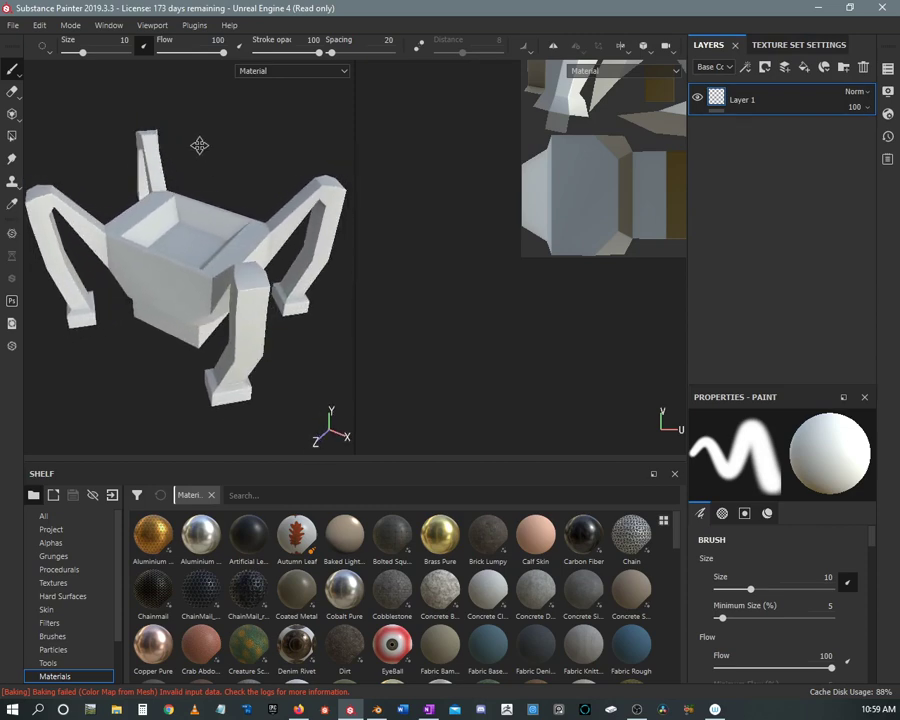
Check the shading of the untextured model's body and legs from several viewpoints, distances and environment light directions.
alt+drag(199, 145, 211, 150)
shift+right_drag(211, 150, 201, 141)
alt+middle_drag(201, 141, 205, 158)
alt+right_drag(205, 158, 197, 145)
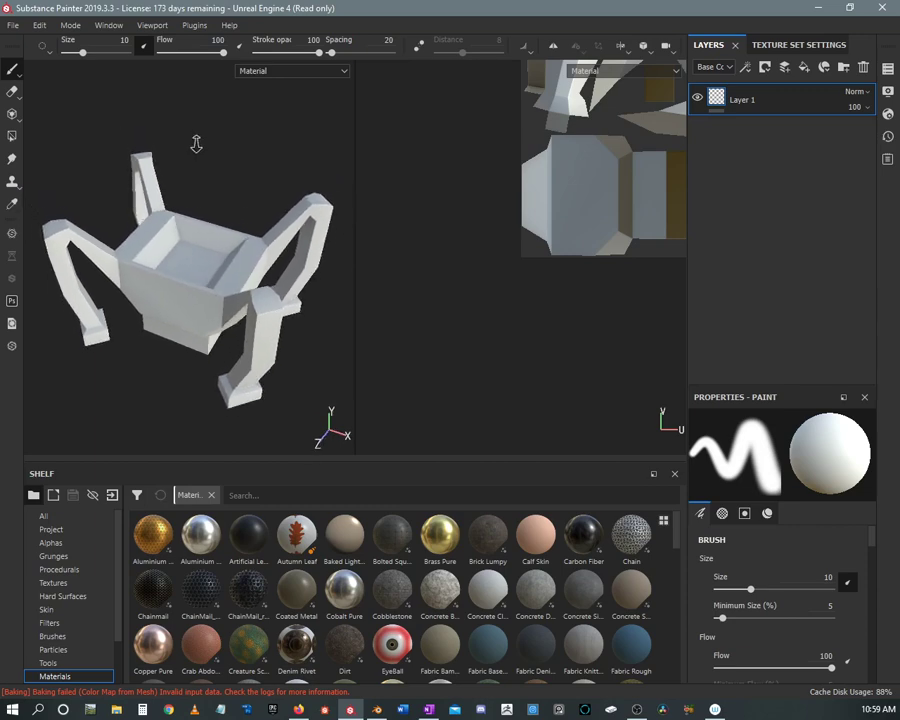
alt+drag(197, 145, 199, 141)
alt+middle_drag(199, 143, 197, 137)
alt+drag(197, 137, 197, 149)
shift+right_drag(197, 149, 199, 157)
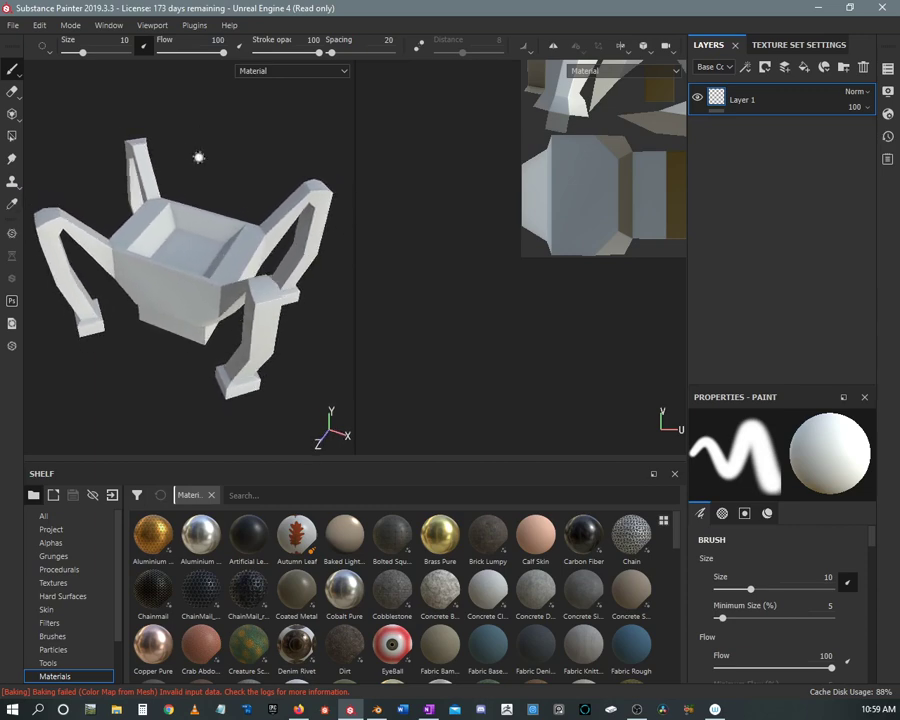
alt+drag(199, 157, 197, 145)
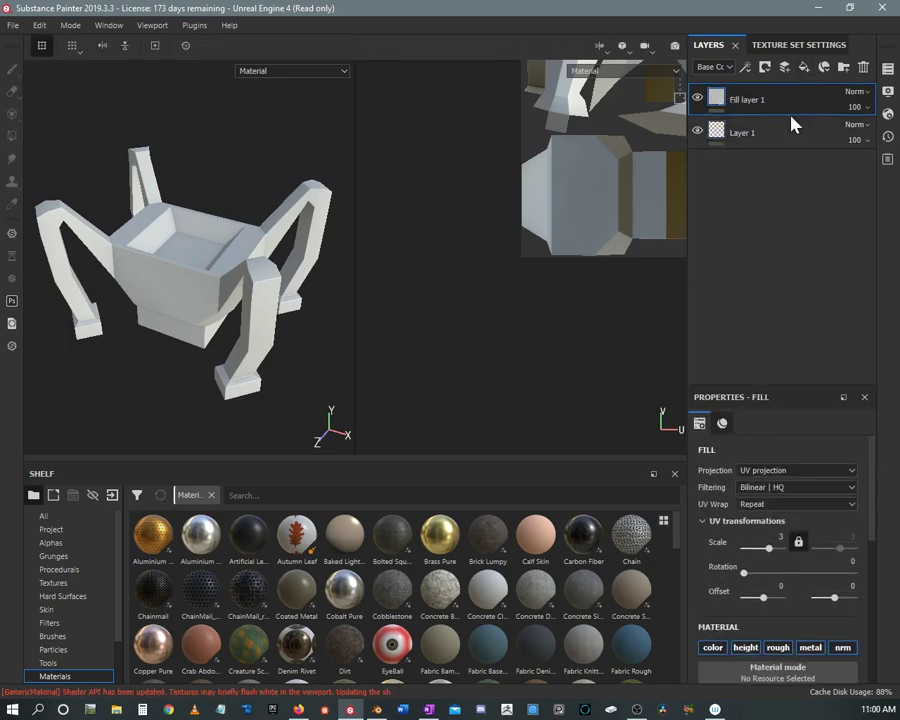
Give Fill layer 1 a red base color and lower its roughness to about 0.27.
scroll(766, 590, down, 5)
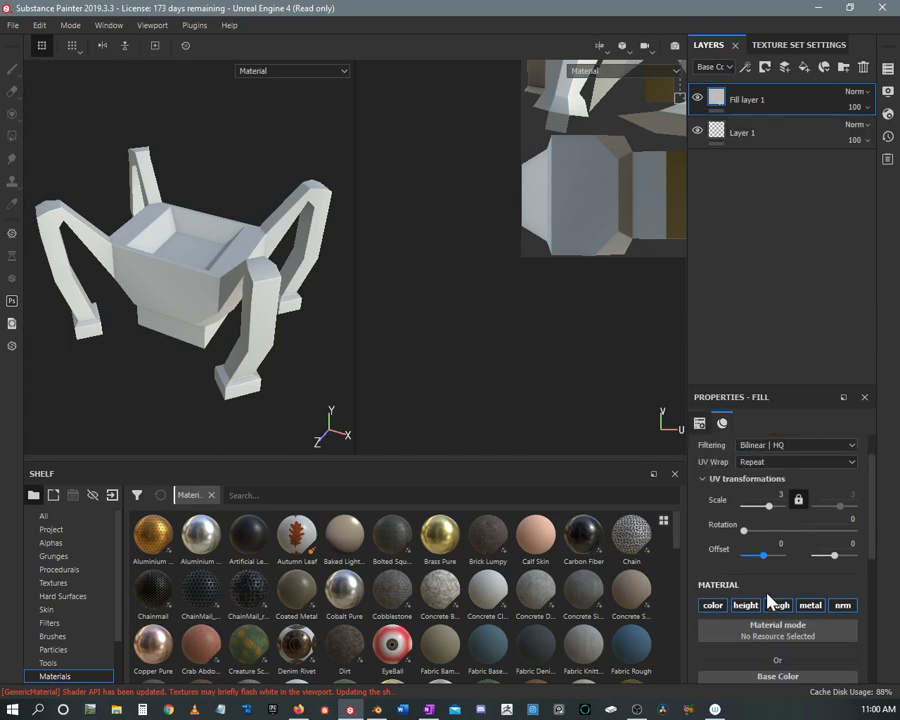
click(768, 491)
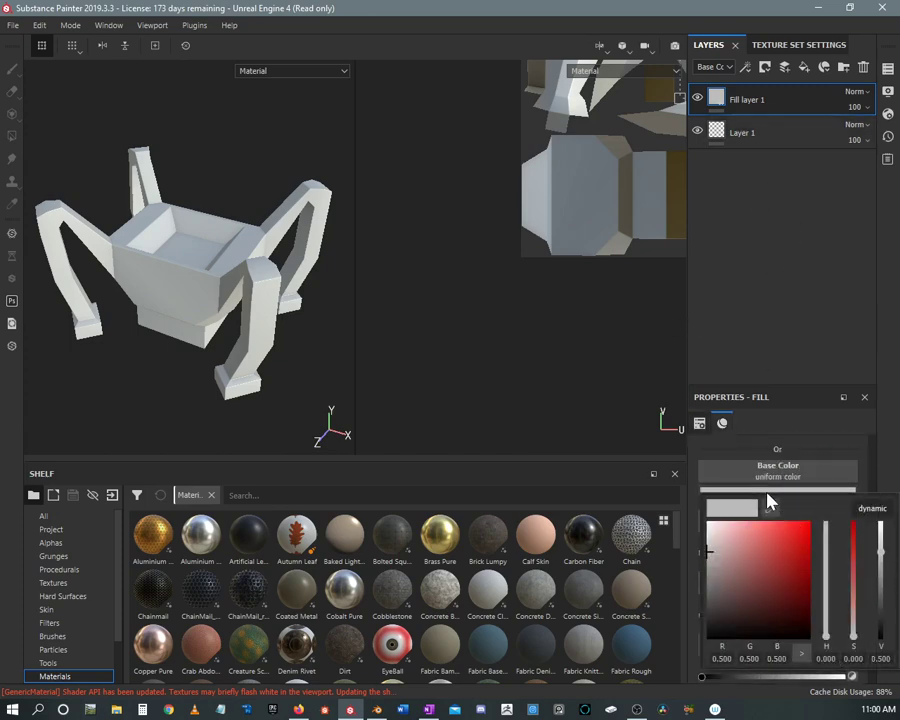
click(797, 563)
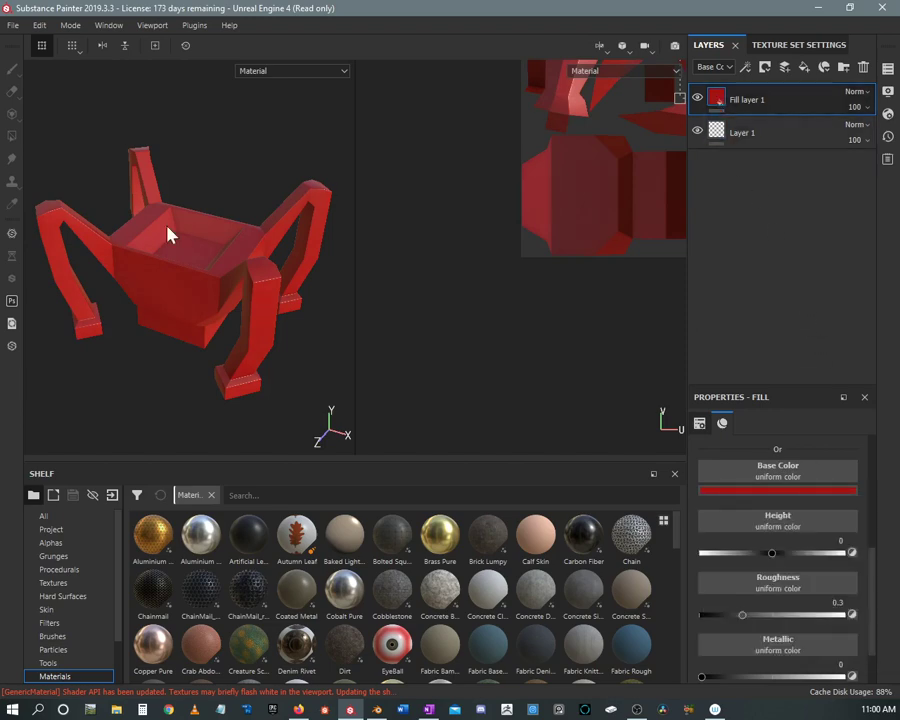
scroll(776, 555, down, 1)
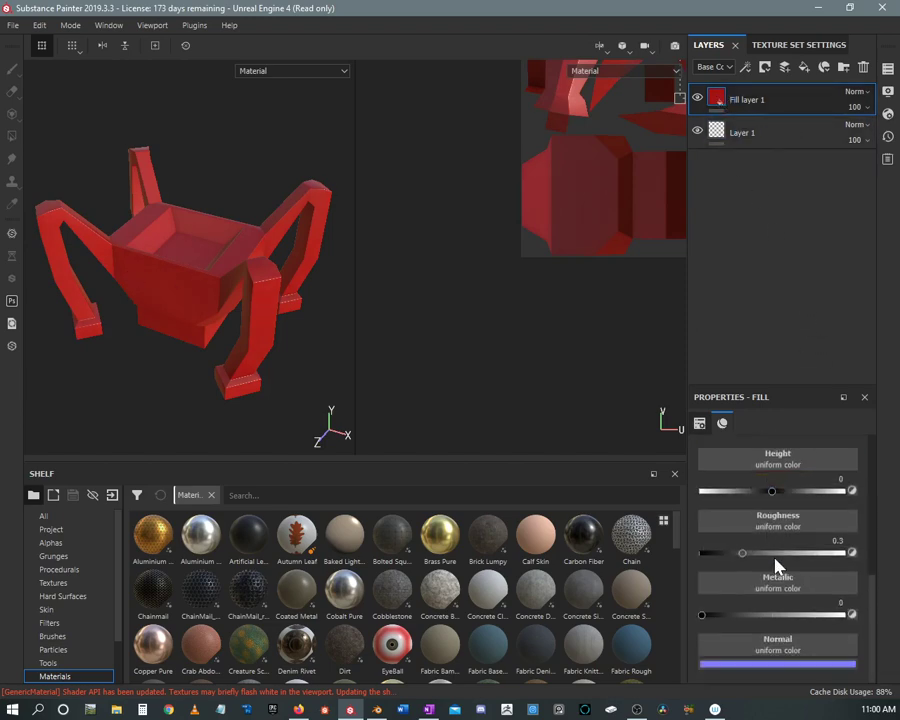
drag(738, 557, 739, 558)
Turn off the height and normal channels of the red fill layer, leaving color, roughness and metallic on.
scroll(793, 510, up, 1)
scroll(790, 530, up, 1)
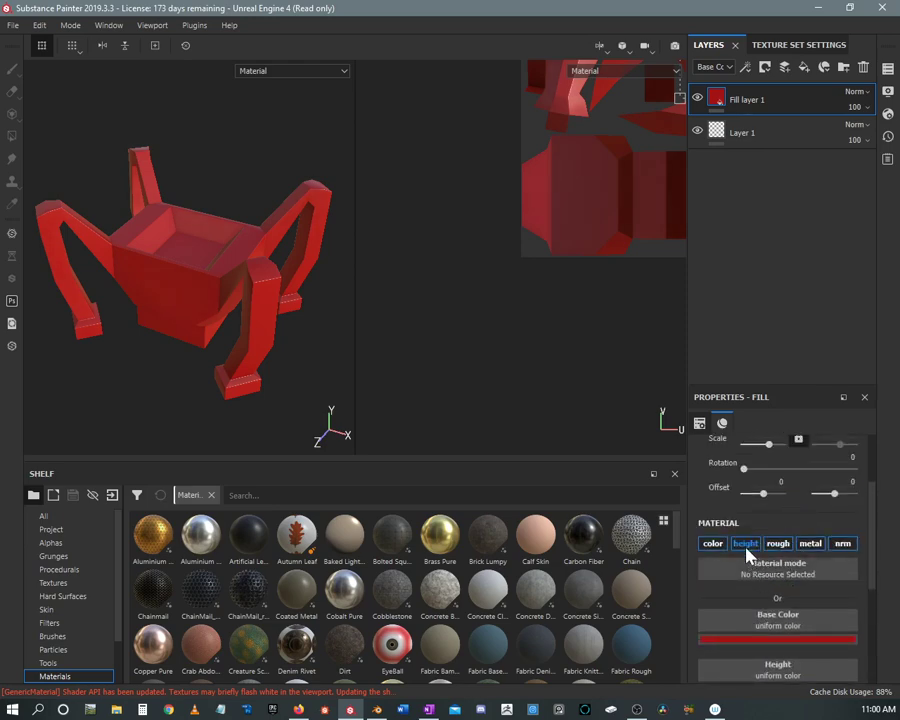
click(748, 545)
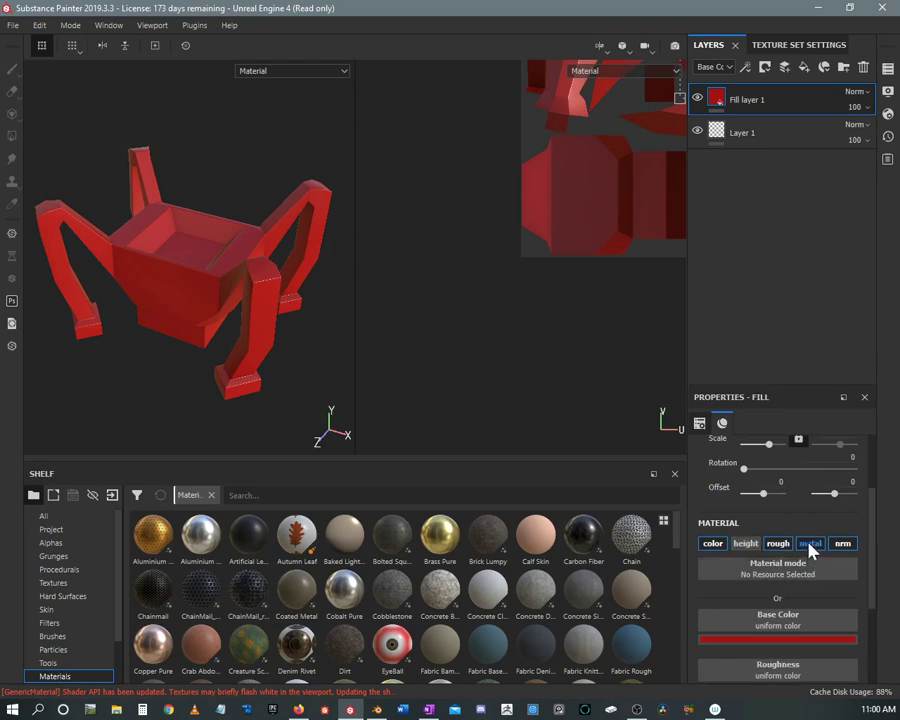
scroll(832, 553, up, 1)
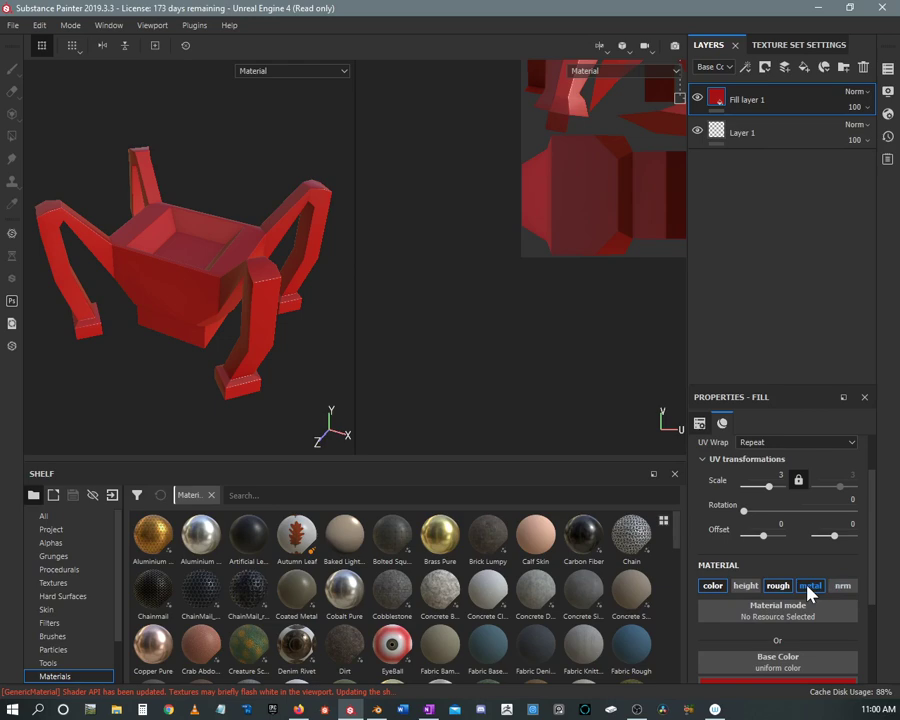
scroll(806, 596, down, 3)
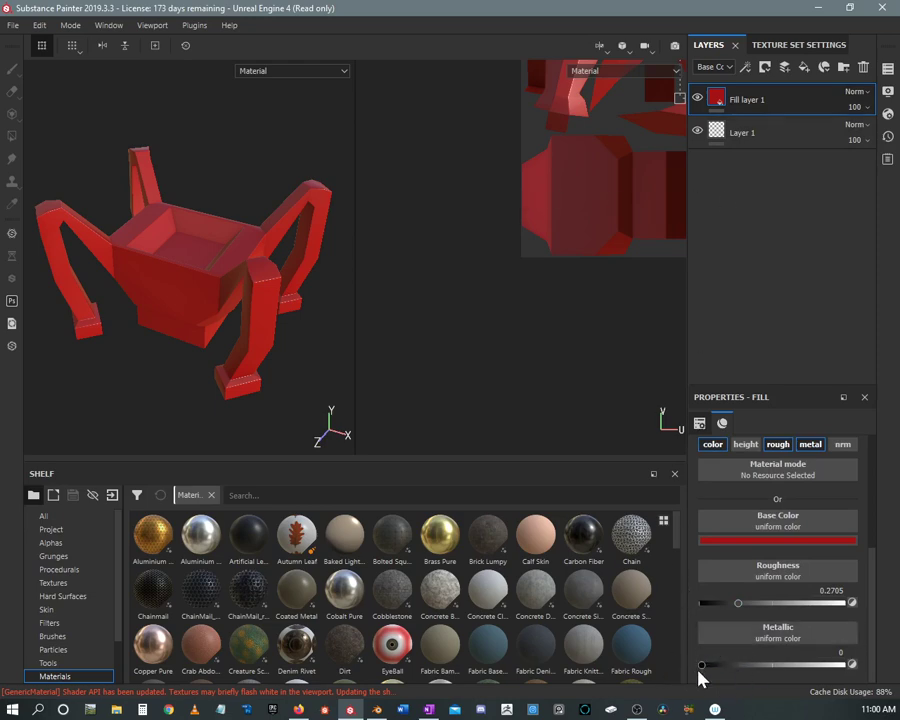
Add a second fill layer above the red one and disable its normal, metallic and height channels.
click(804, 67)
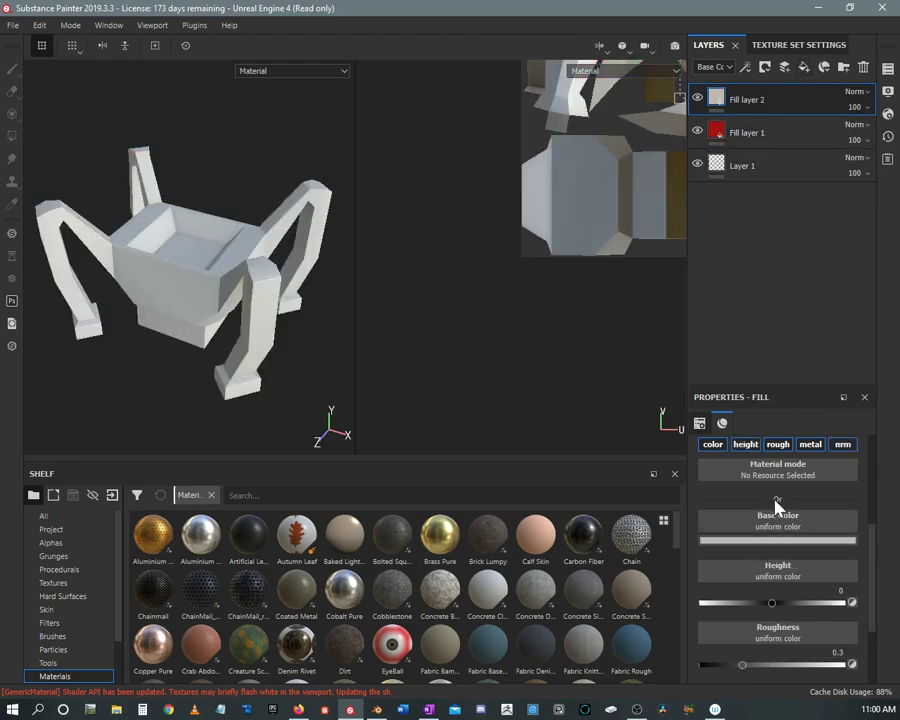
click(843, 445)
click(811, 445)
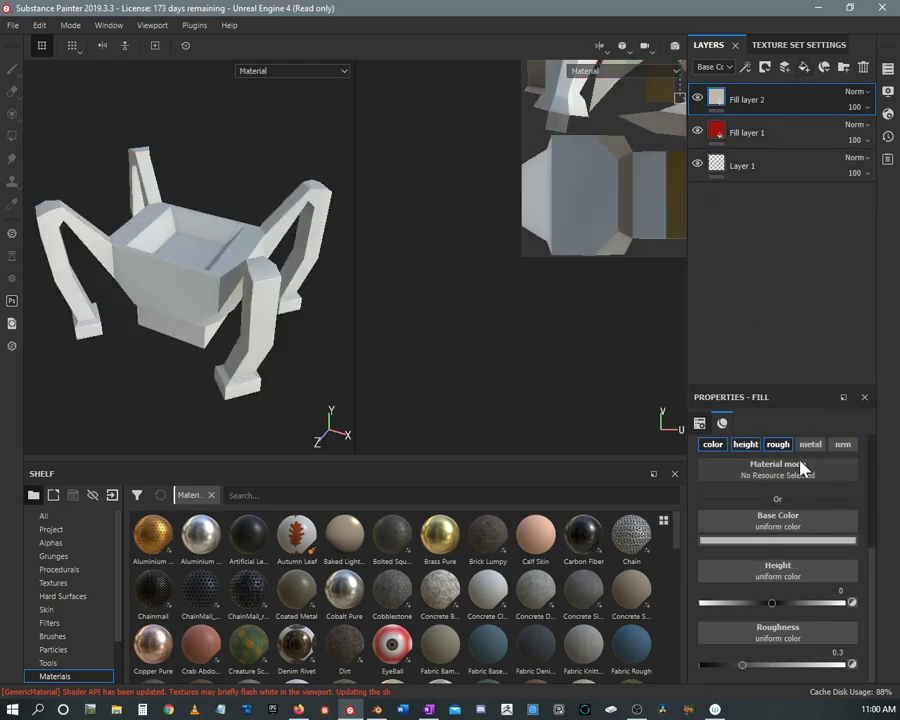
click(746, 447)
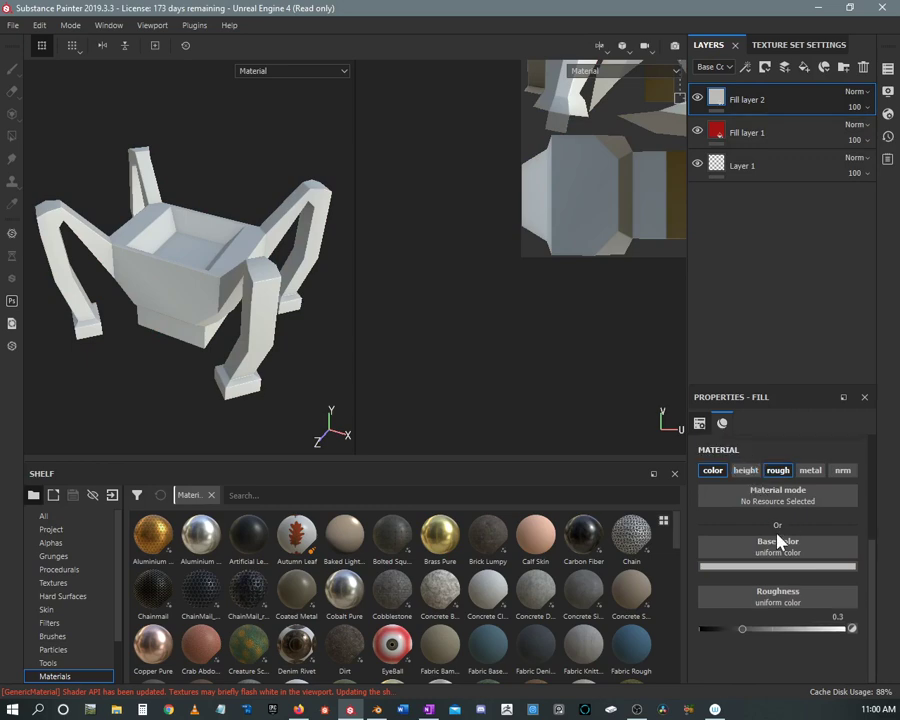
Set the second fill layer's base color to dark brown and raise its roughness close to the maximum.
click(780, 567)
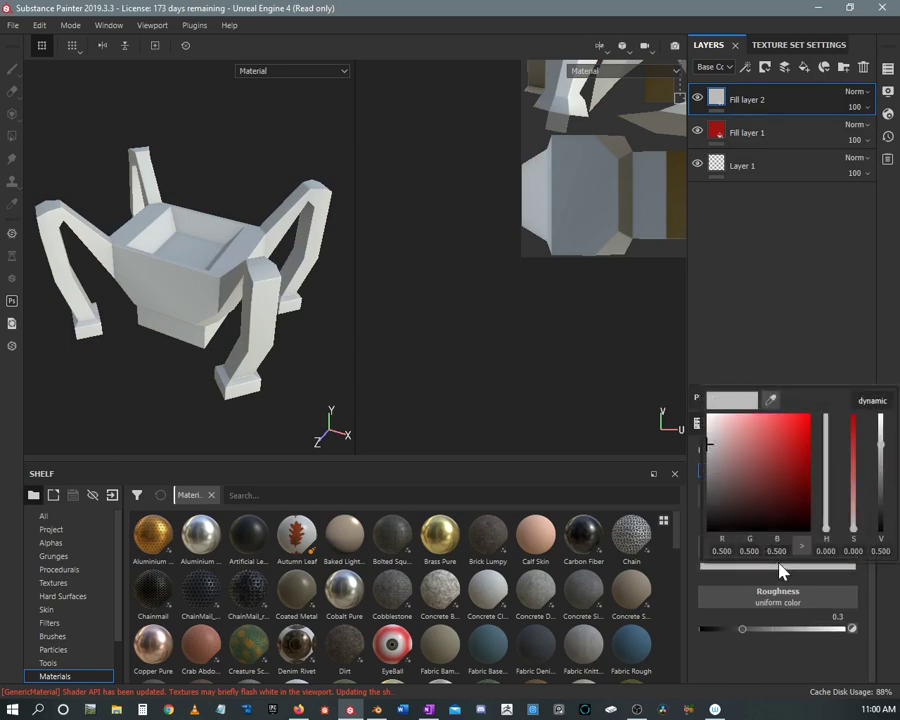
drag(777, 466, 788, 514)
click(825, 525)
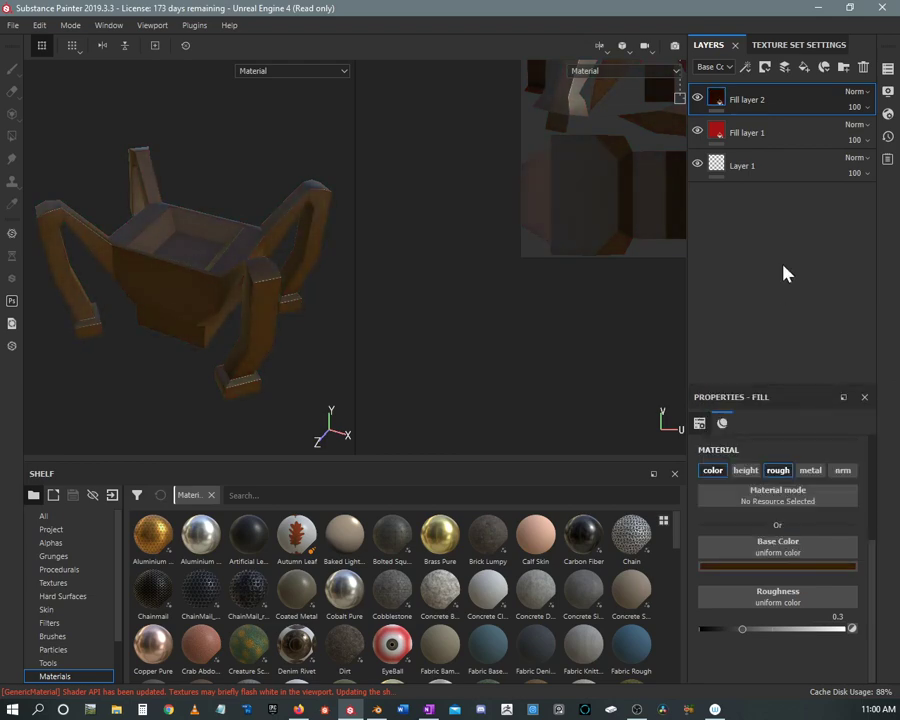
drag(746, 628, 833, 629)
Add a black mask to the brown fill layer and drive it with the Dirt generator.
right_click(750, 107)
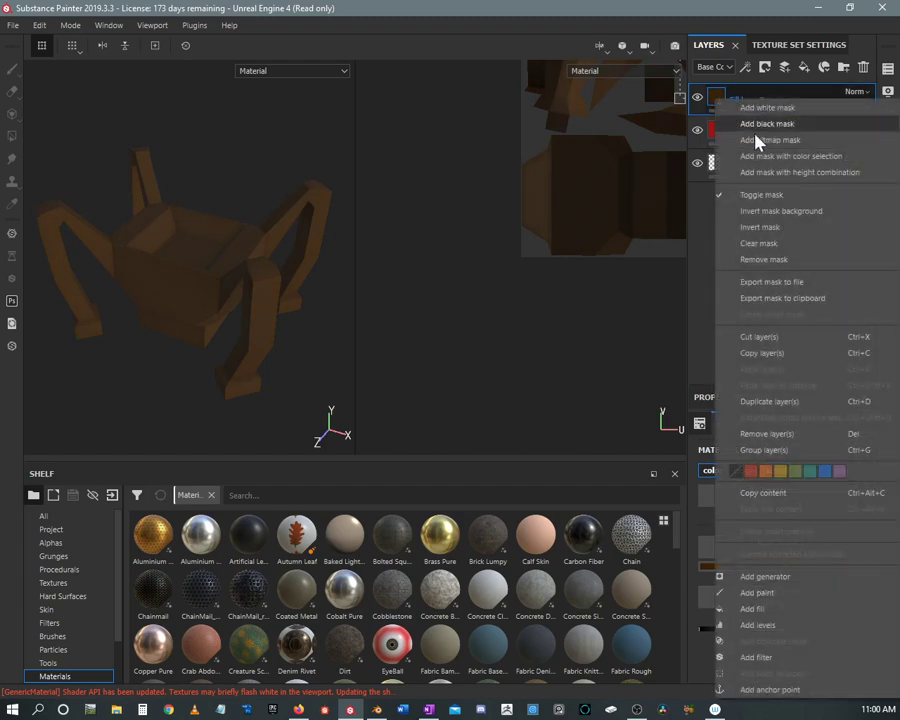
click(752, 122)
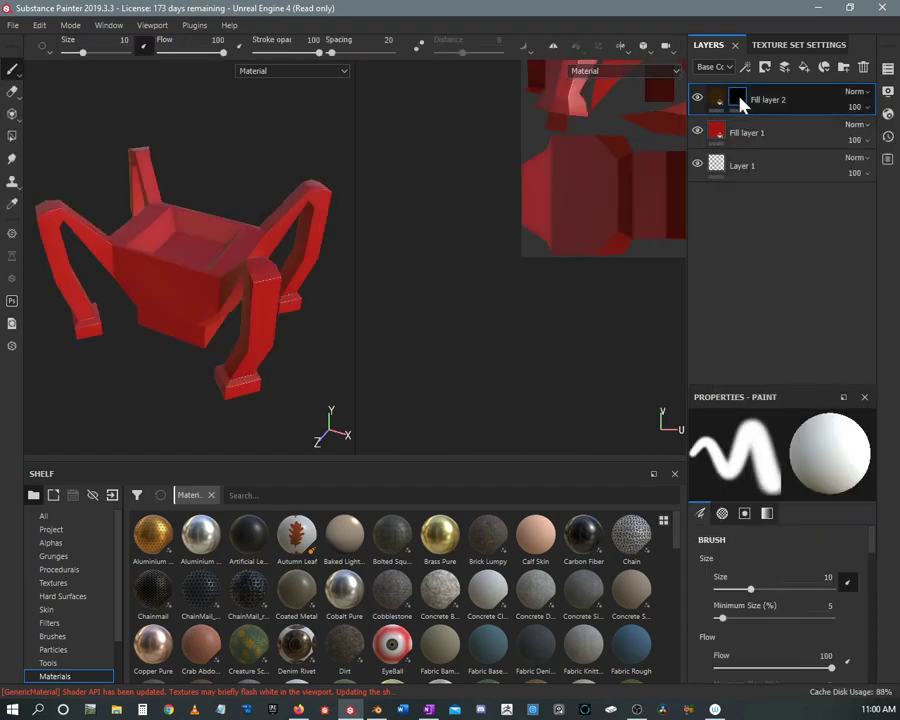
right_click(740, 105)
click(775, 397)
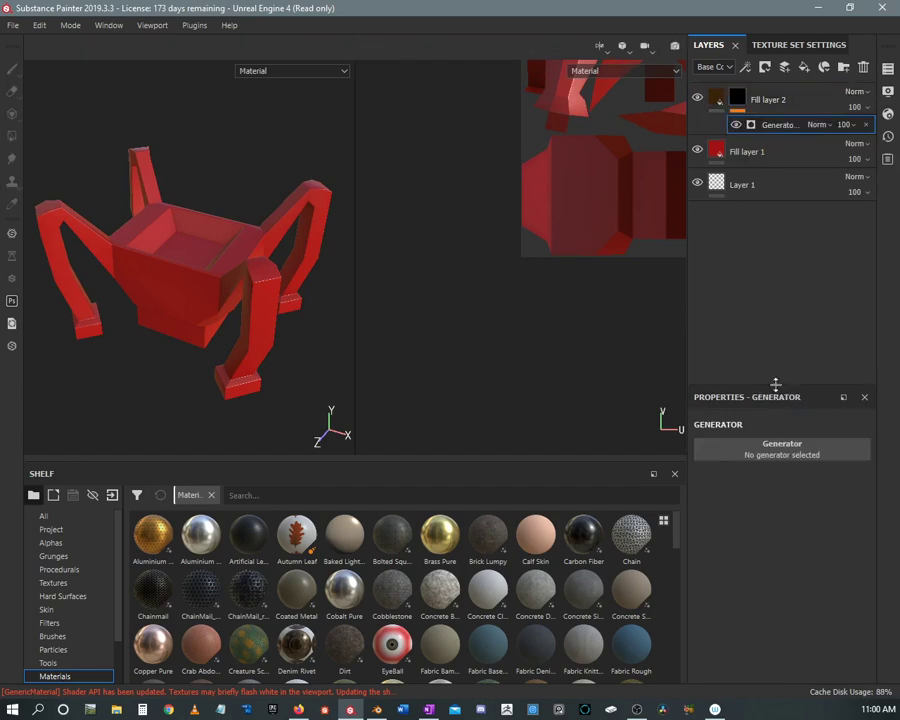
click(774, 455)
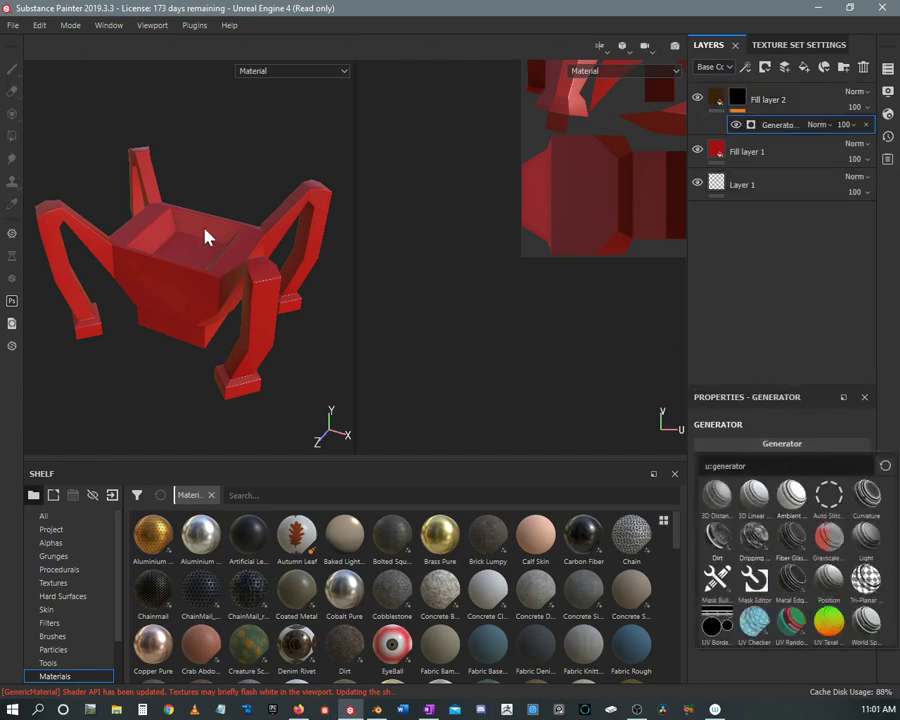
alt+drag(219, 207, 228, 236)
alt+right_drag(228, 236, 218, 296)
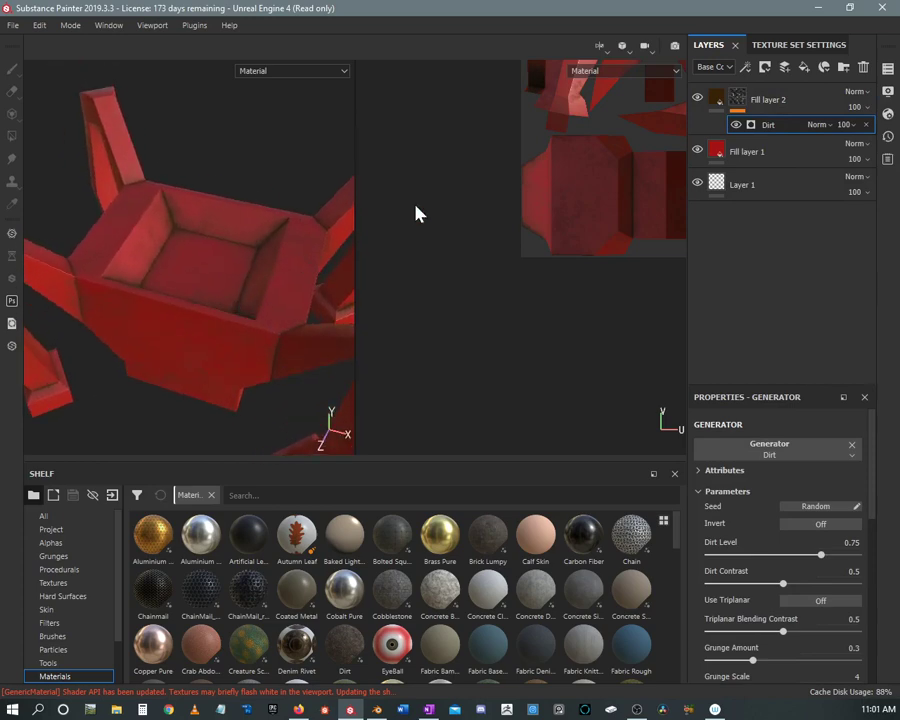
Add a third fill layer on top with metallic 1, a roughness below 0.3 and the normal channel off.
click(804, 67)
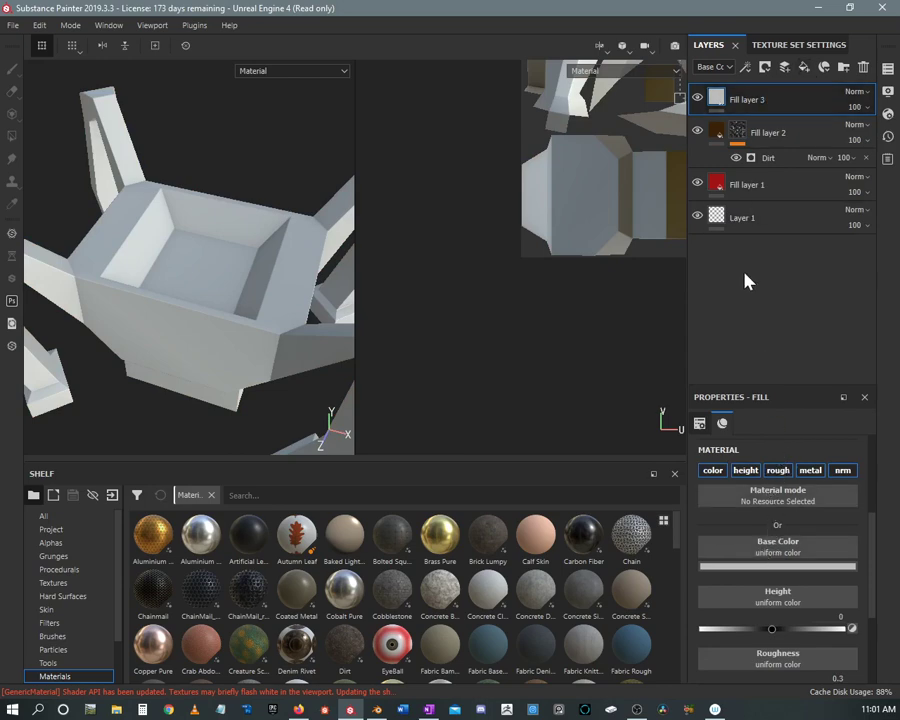
scroll(750, 566, down, 5)
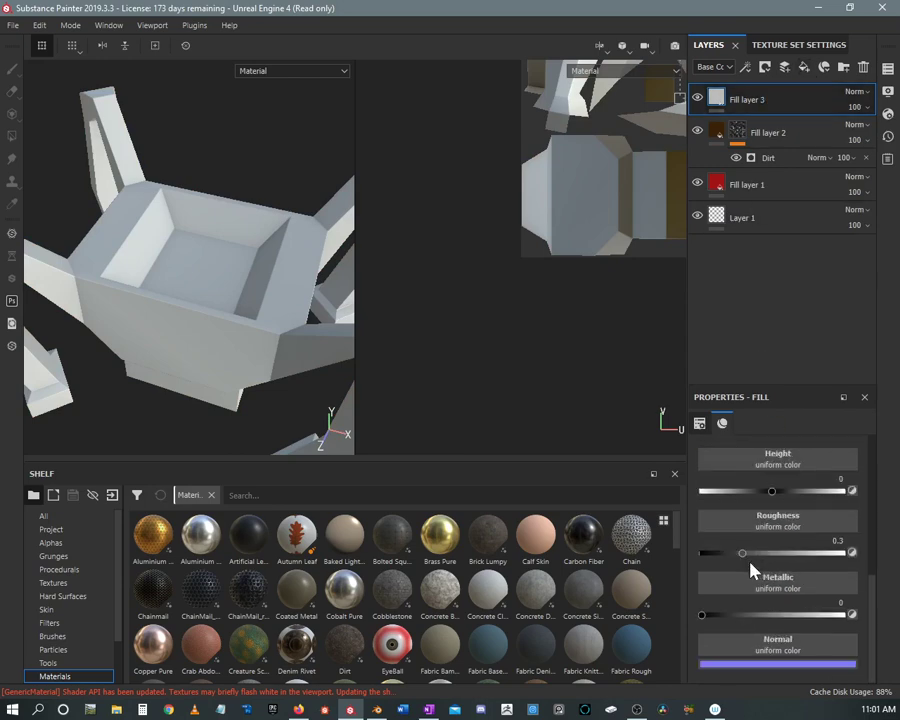
drag(702, 615, 893, 628)
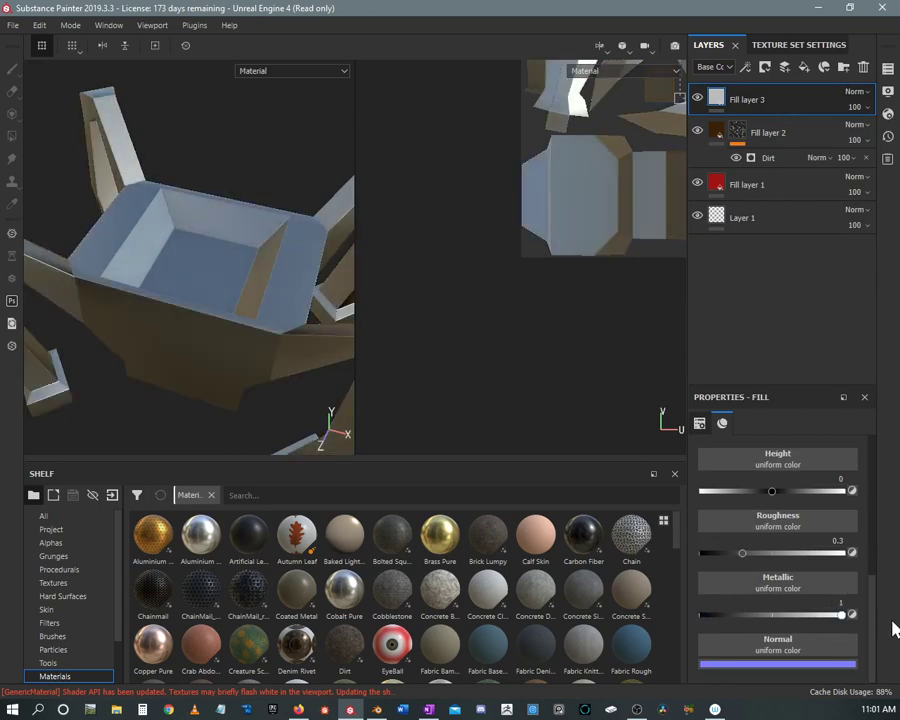
drag(742, 554, 726, 559)
scroll(825, 566, up, 5)
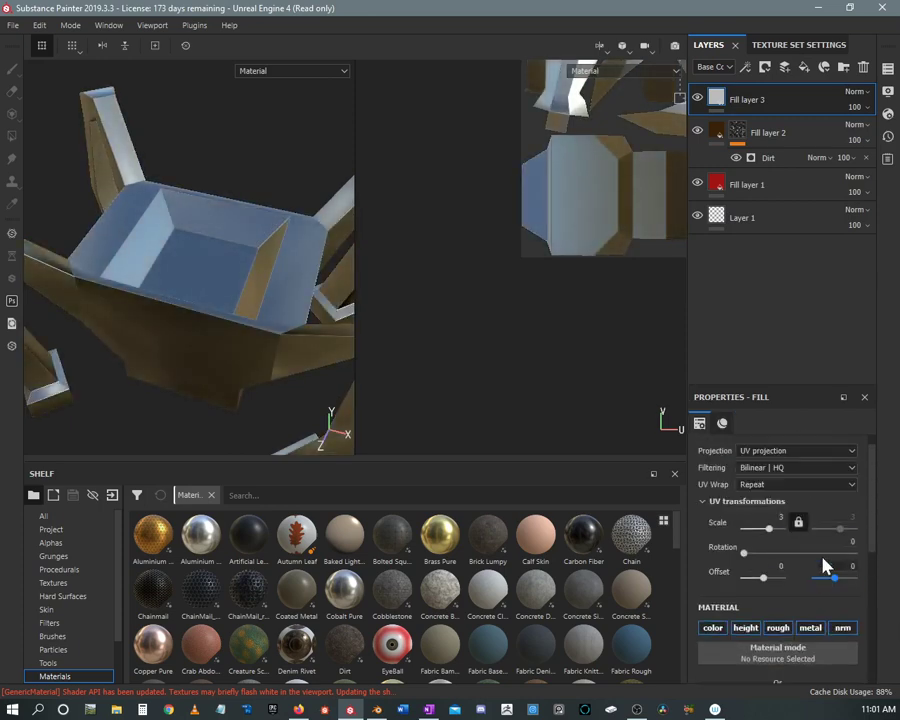
click(842, 628)
Add a black mask to the metallic fill layer and drive it with the Metal Edge Wear generator.
right_click(762, 97)
click(768, 124)
right_click(737, 96)
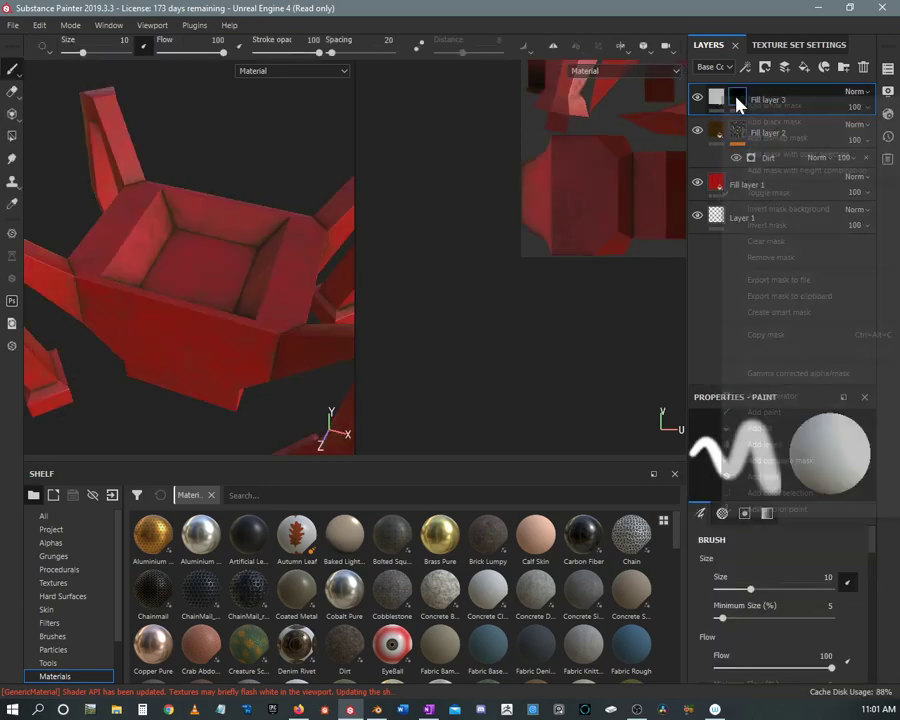
click(773, 398)
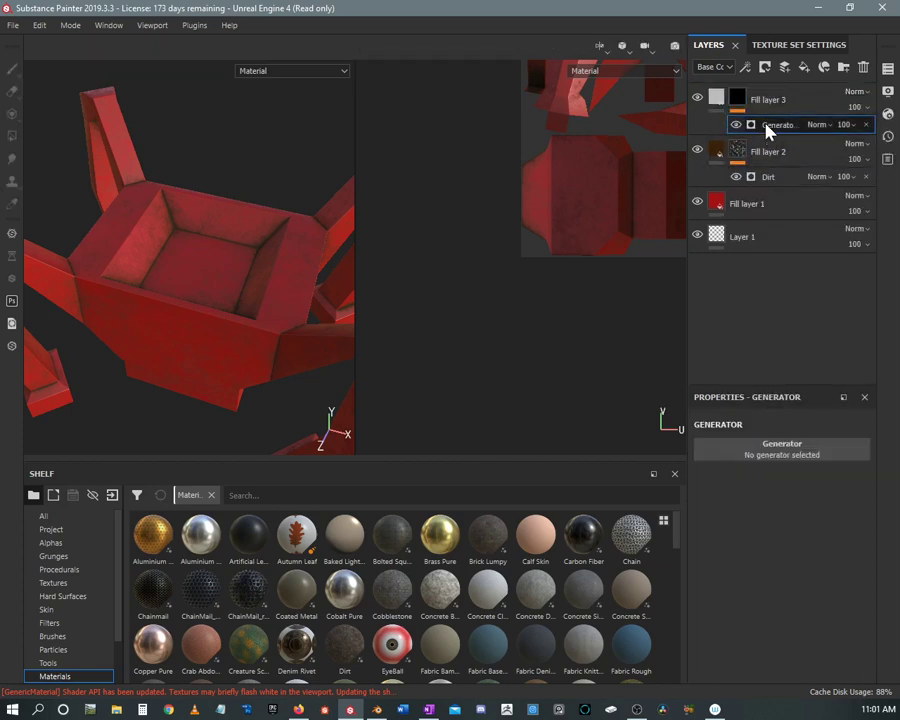
click(762, 443)
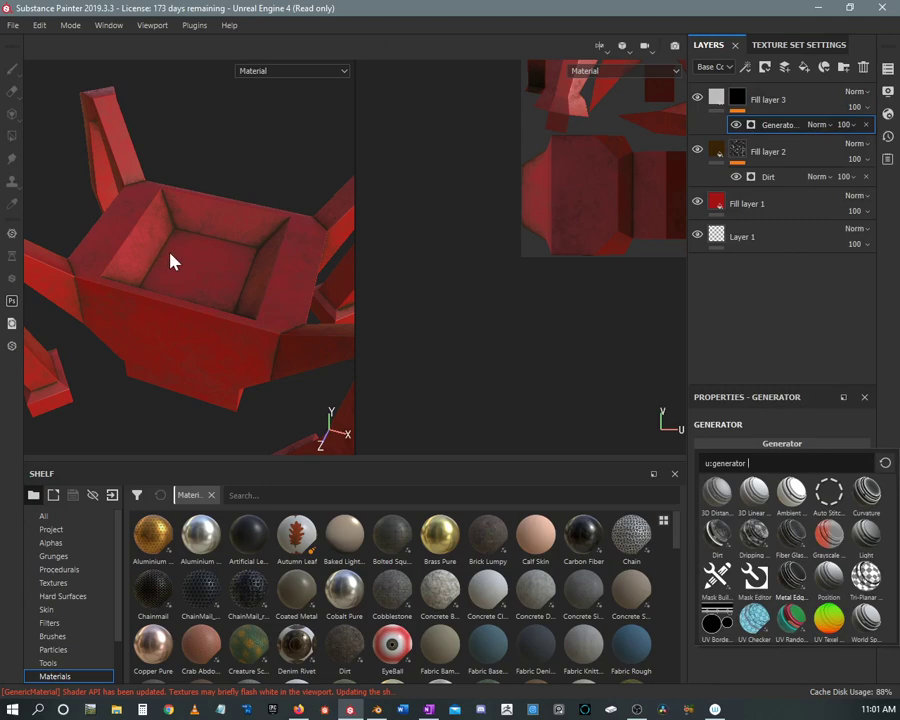
alt+right_drag(180, 260, 167, 350)
alt+drag(167, 350, 200, 172)
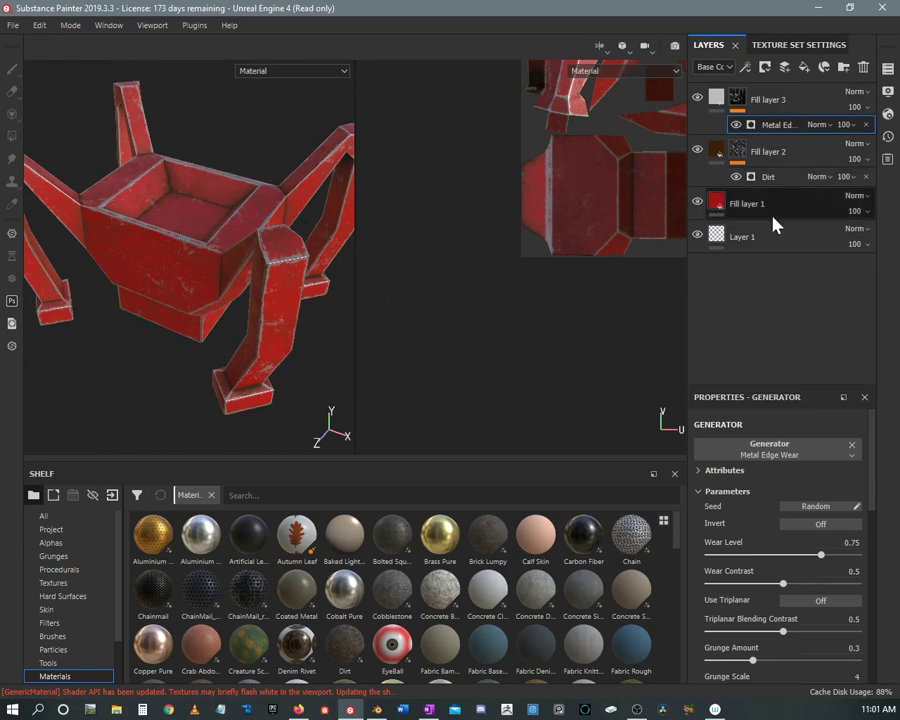
alt+drag(250, 188, 193, 150)
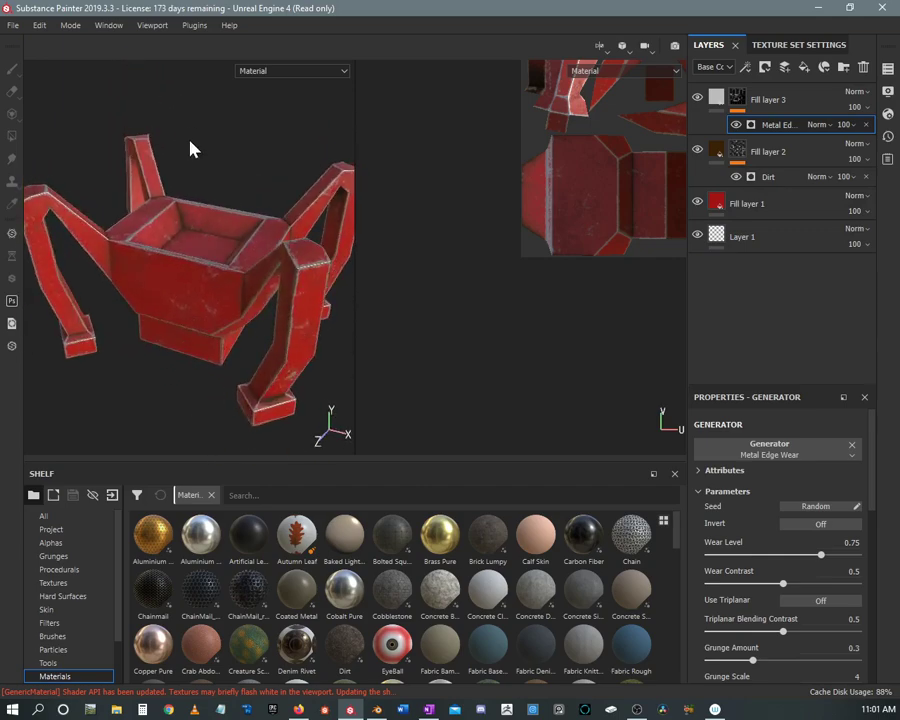